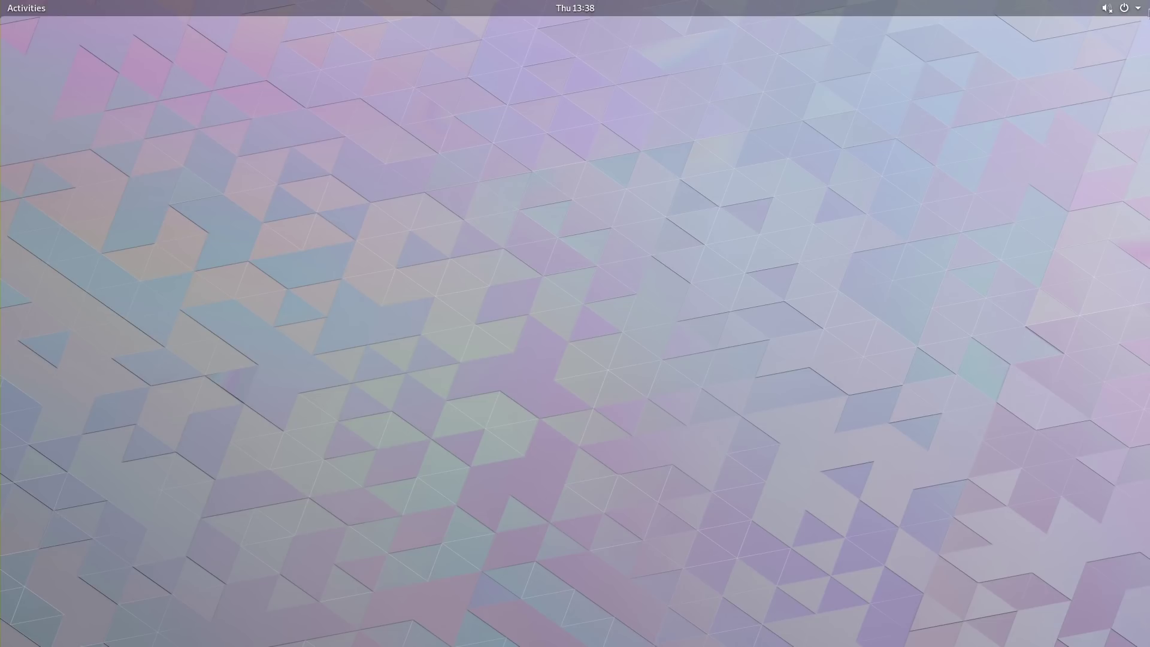
Check the volume and power system menu and the calendar panel, then bring up the Activities overview
left_click(1140, 9)
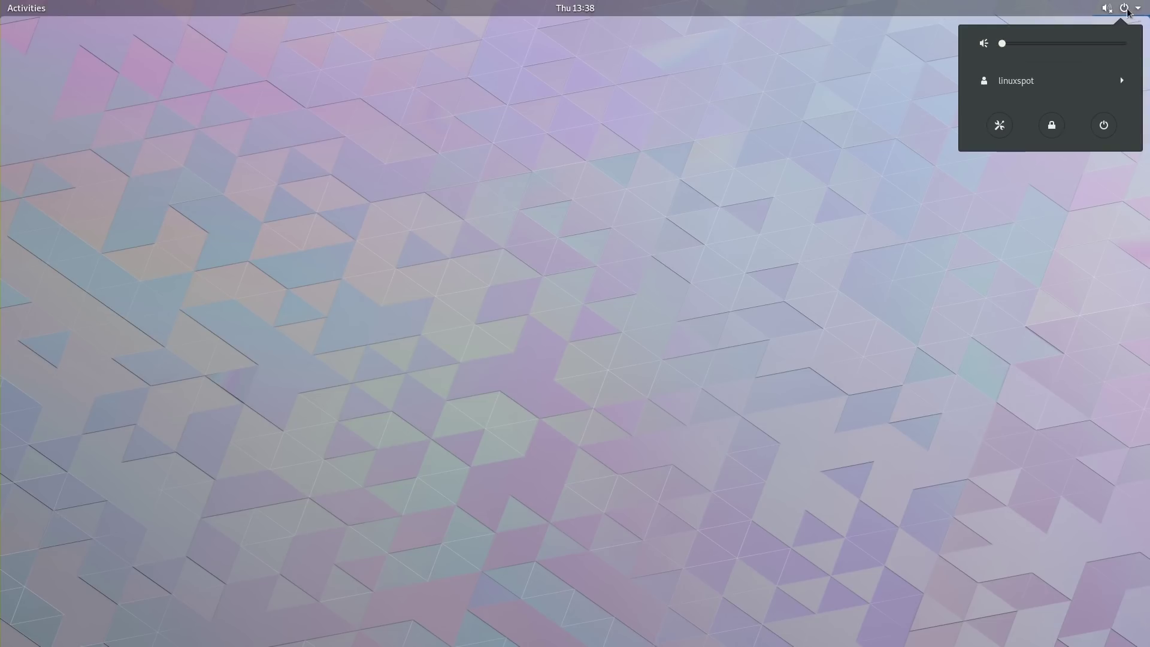
left_click(560, 9)
left_click(562, 8)
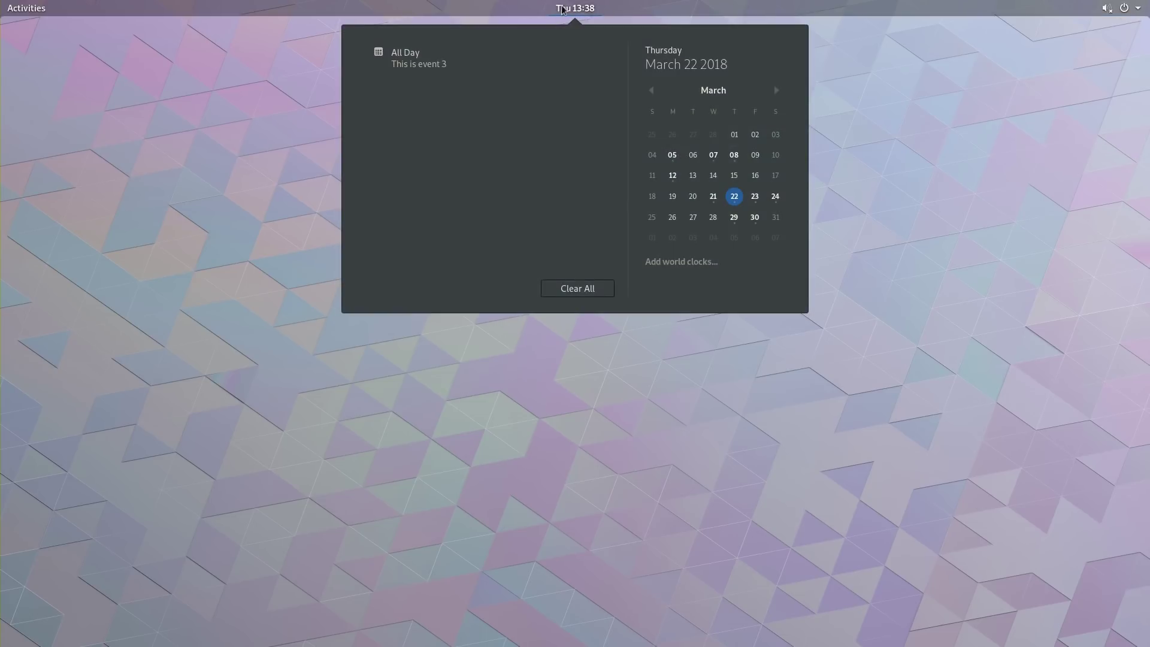
left_click(18, 8)
left_click(16, 8)
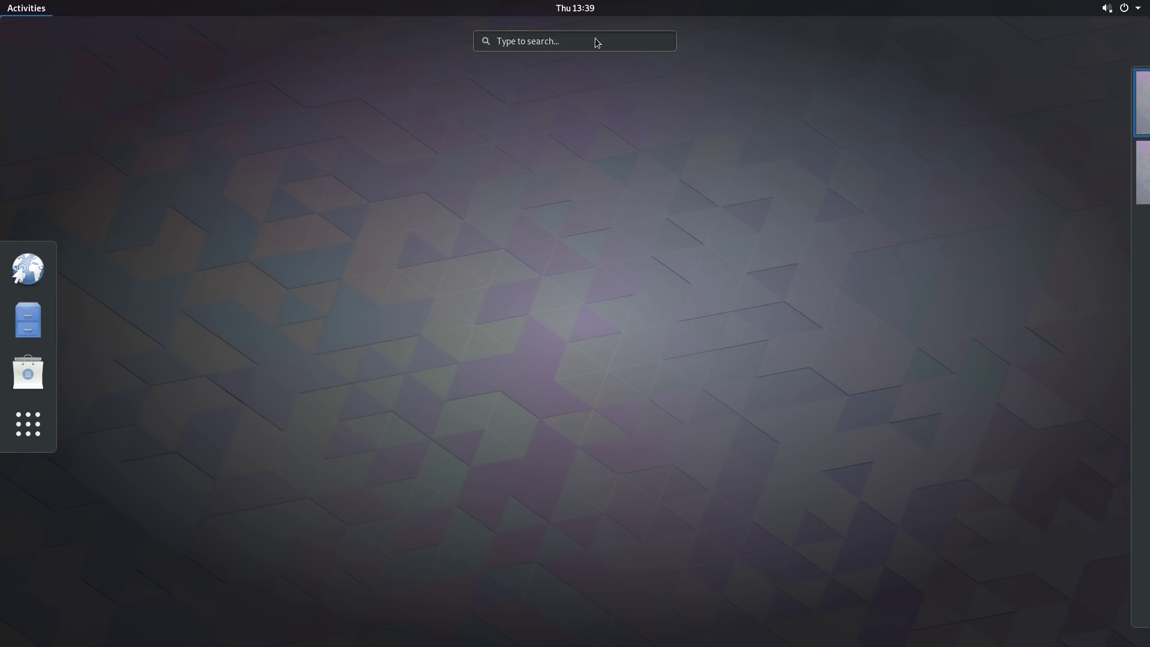
Launch Settings by searching 'setting' and show the About page under Details
type("settings")
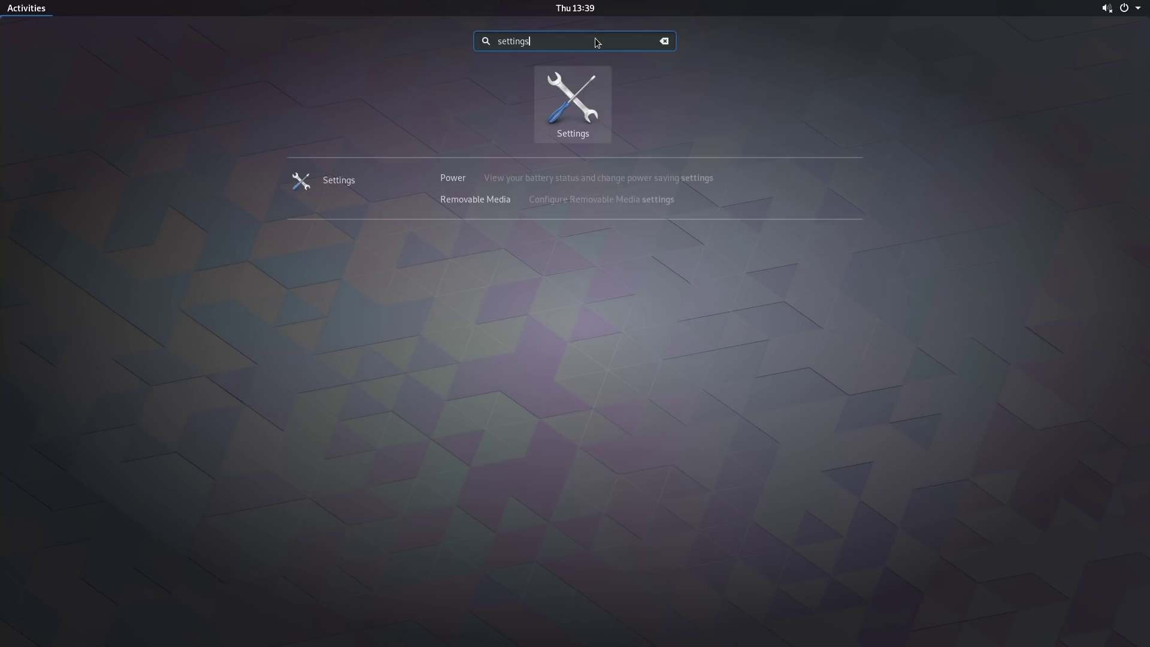
key("Return")
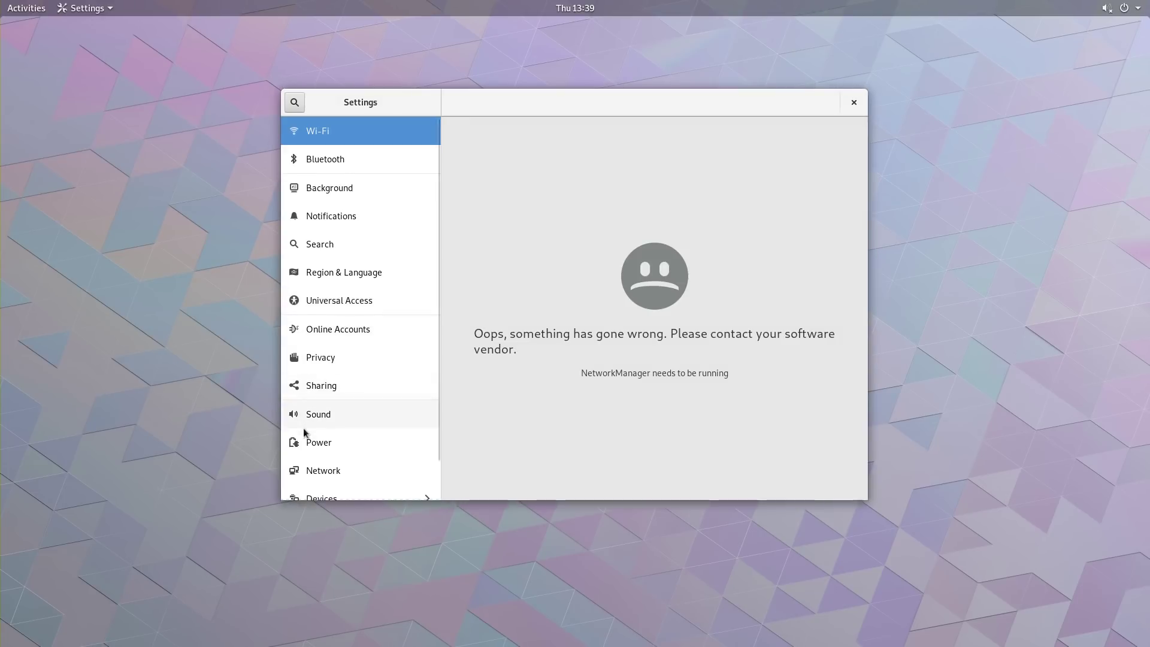
scroll(304, 439, "down", 2)
left_click(326, 484)
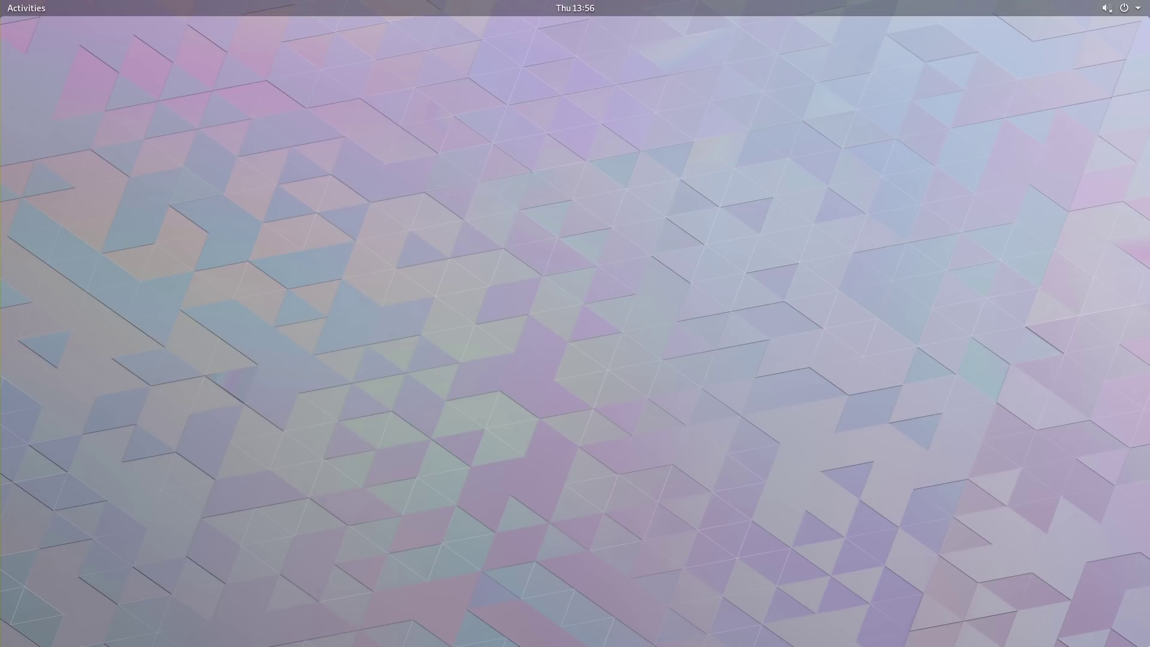
Launch Files by searching 'files' and switch to the empty Starred location
key("super")
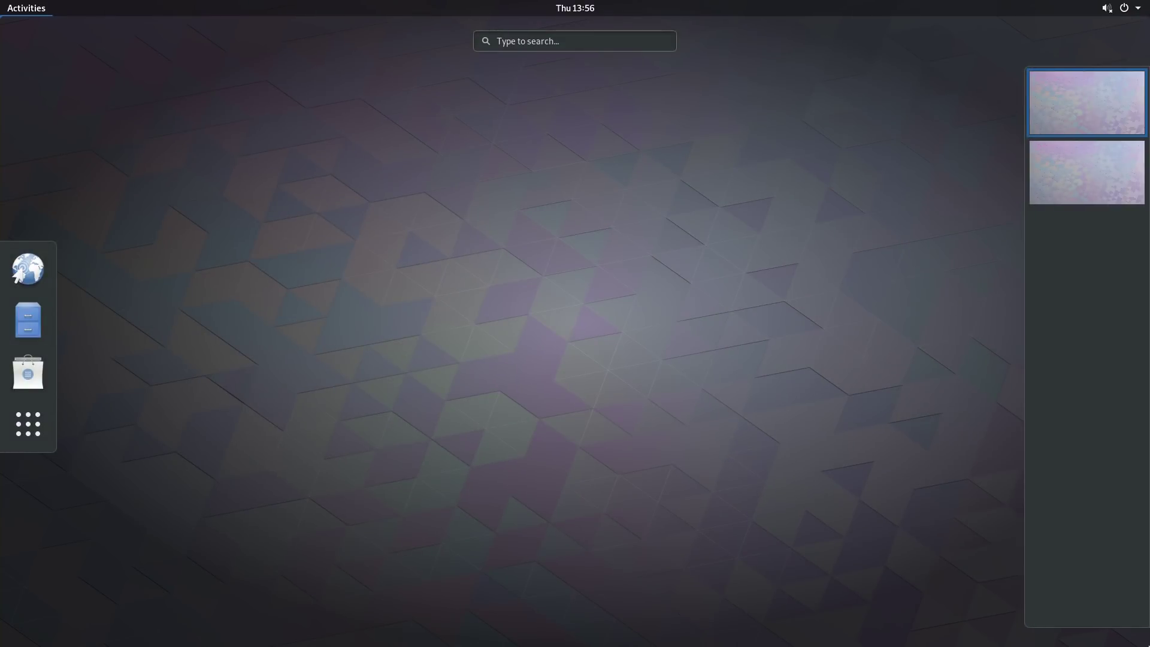
type("files")
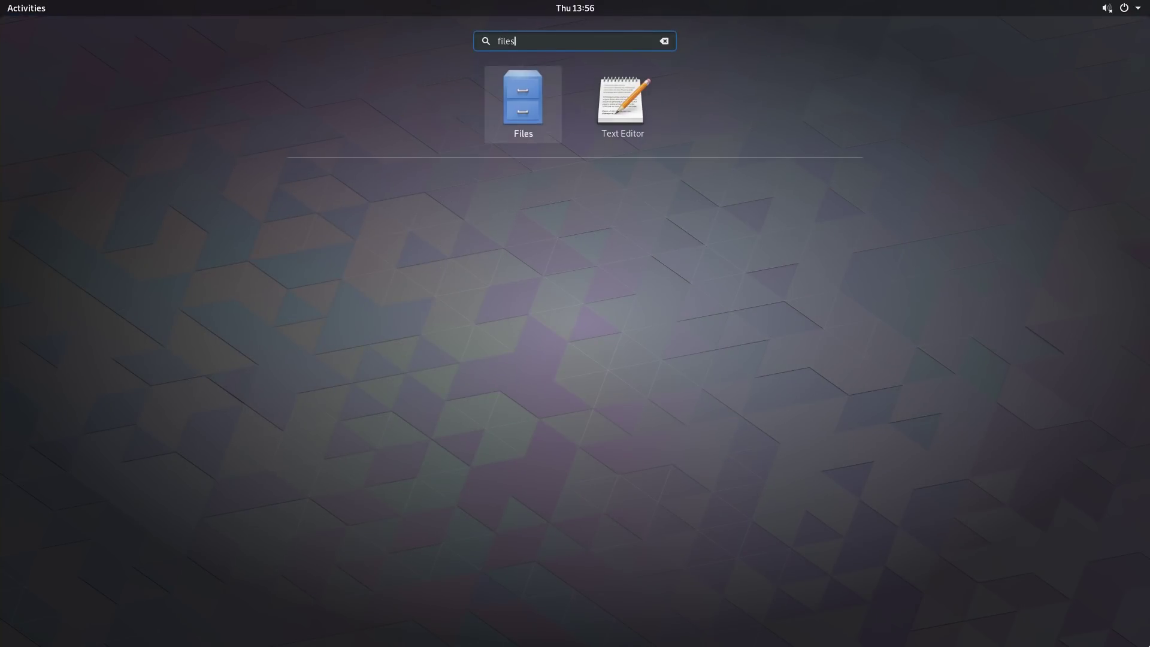
key("Return")
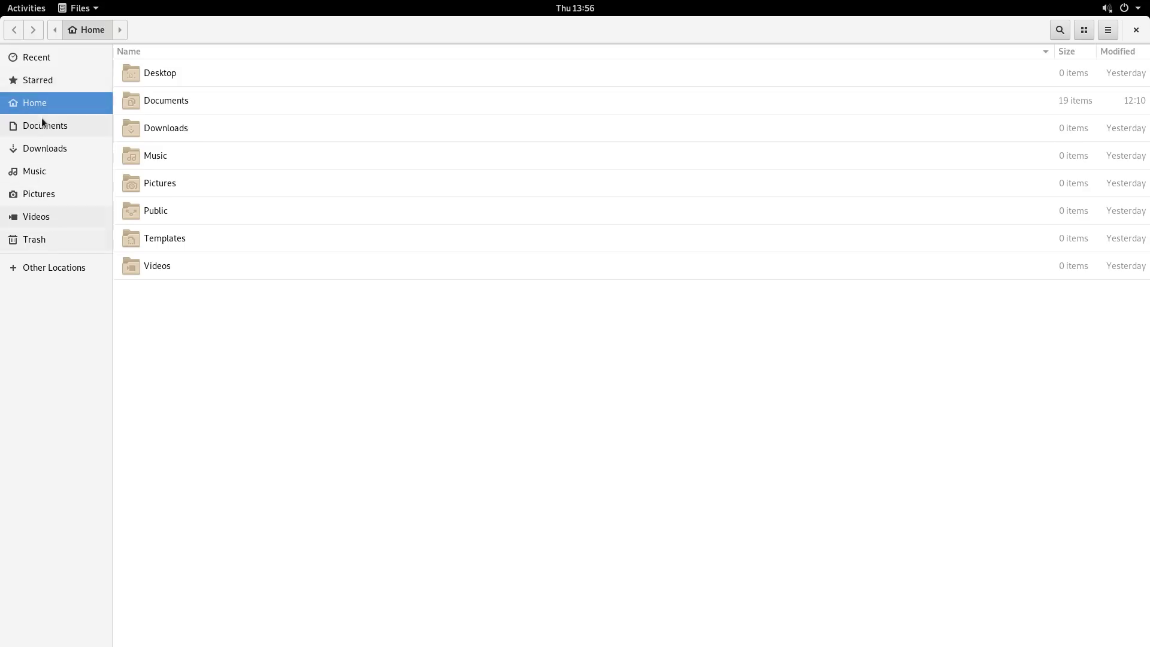
left_click(35, 78)
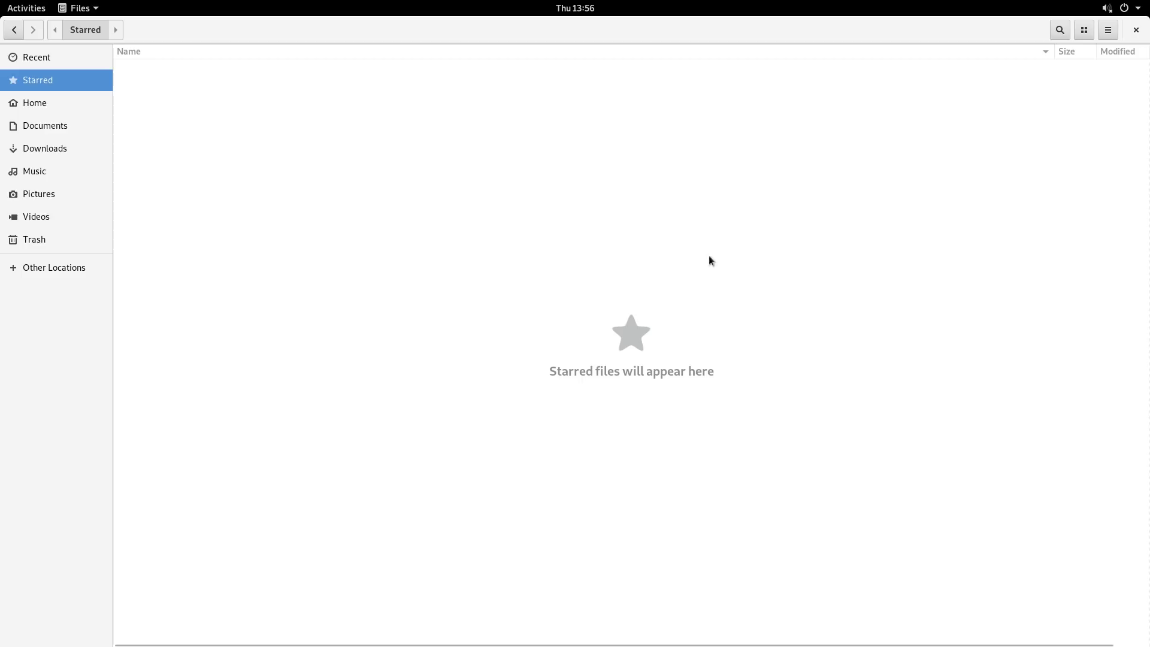
Star Document1, Document8 and Folder1 in Documents, then view them under Starred
left_click(60, 133)
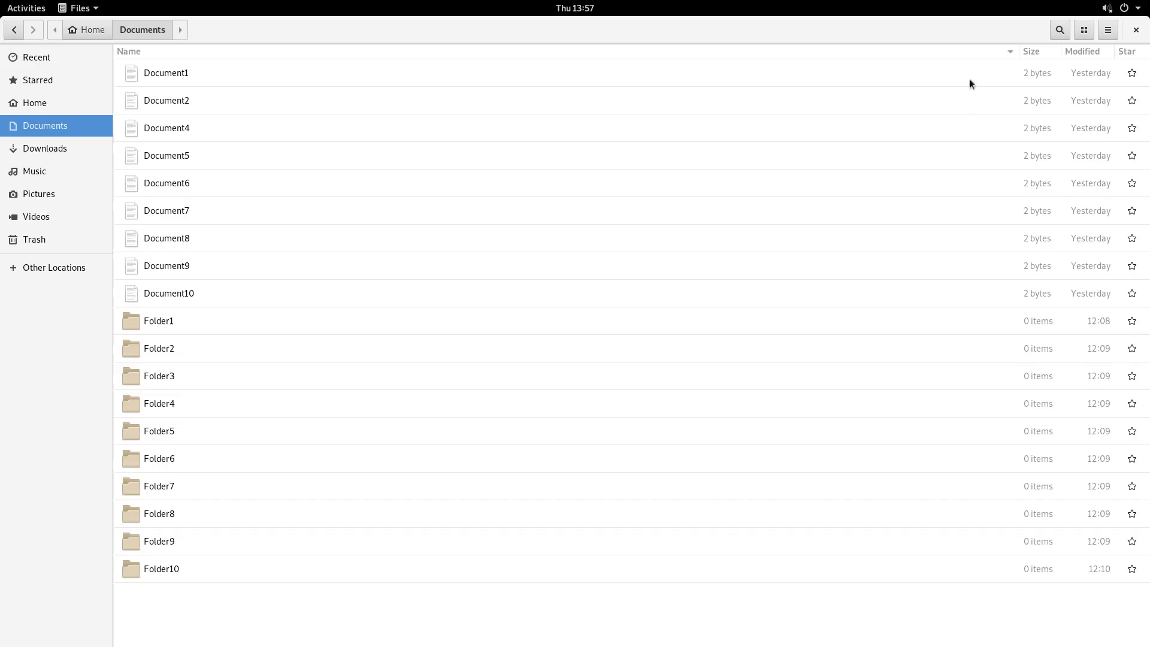
left_click(1131, 73)
left_click(1131, 239)
left_click(1131, 321)
left_click(50, 84)
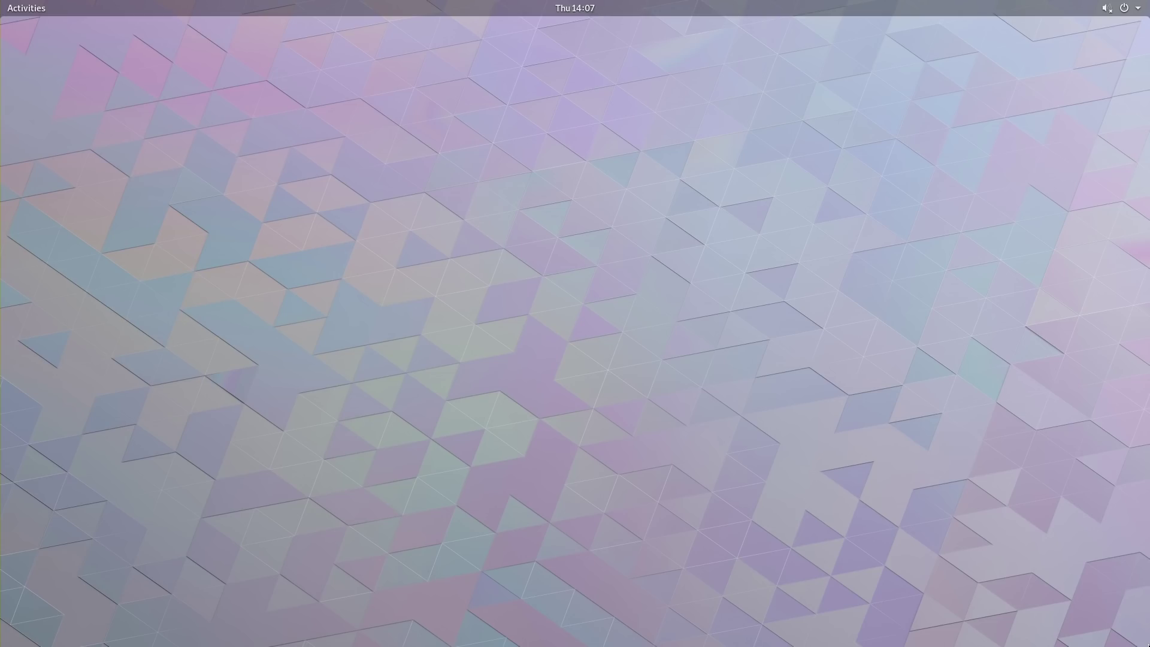
Launch Contacts via a 'cont' search and list contacts by surname
key("super")
type("cont")
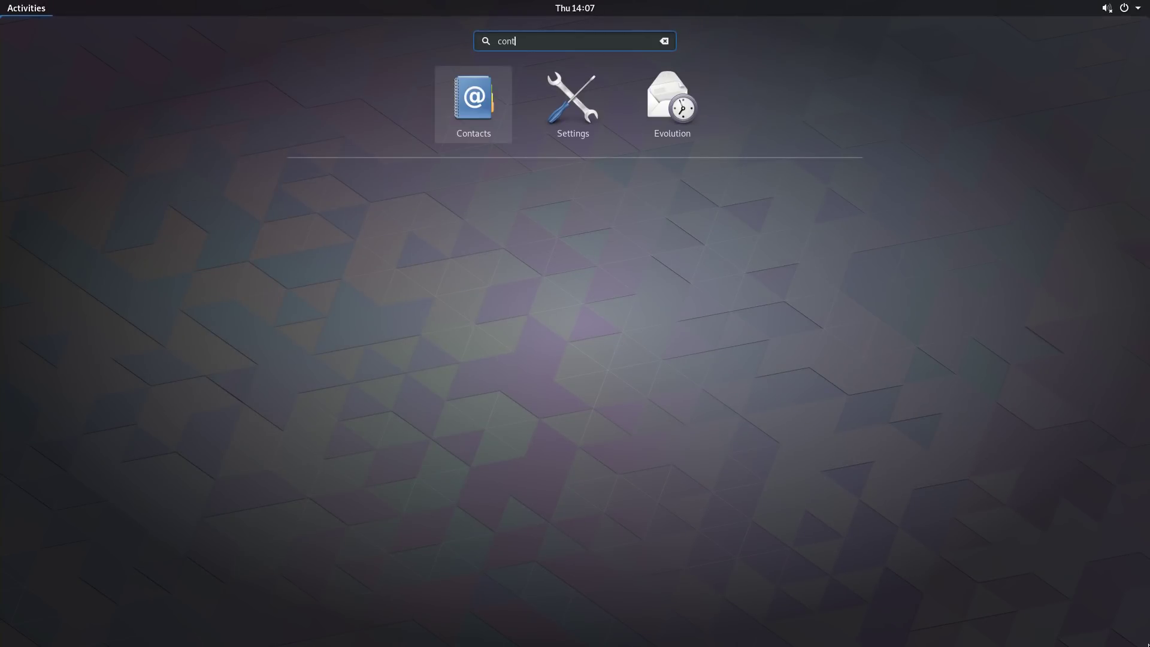
key("Return")
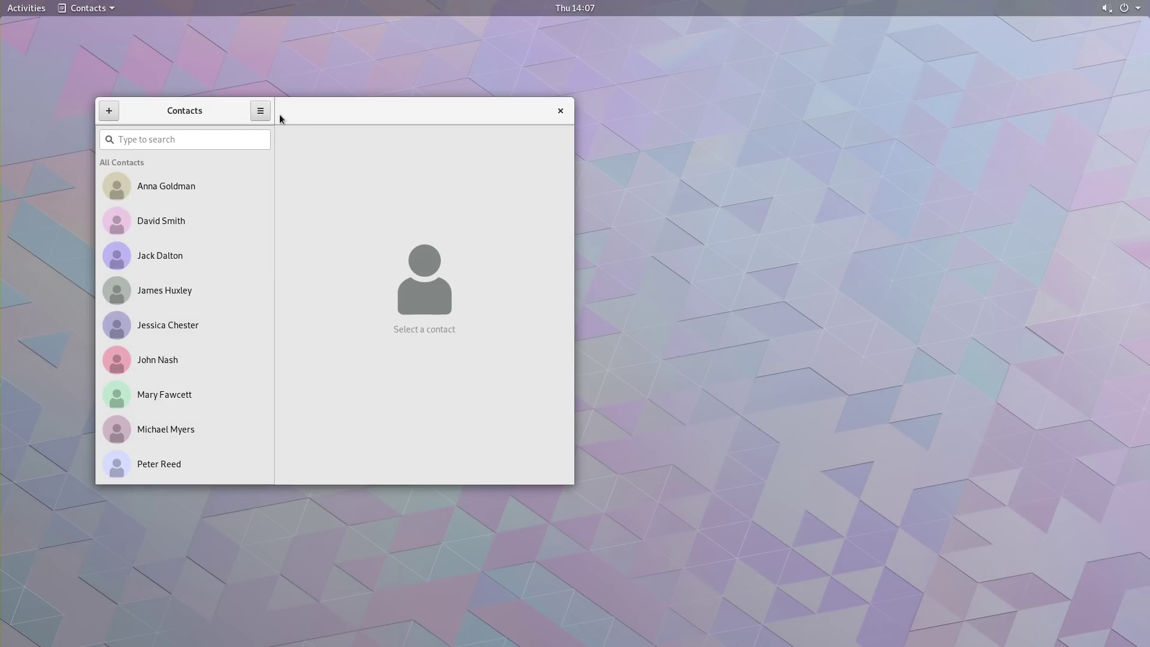
left_click(260, 113)
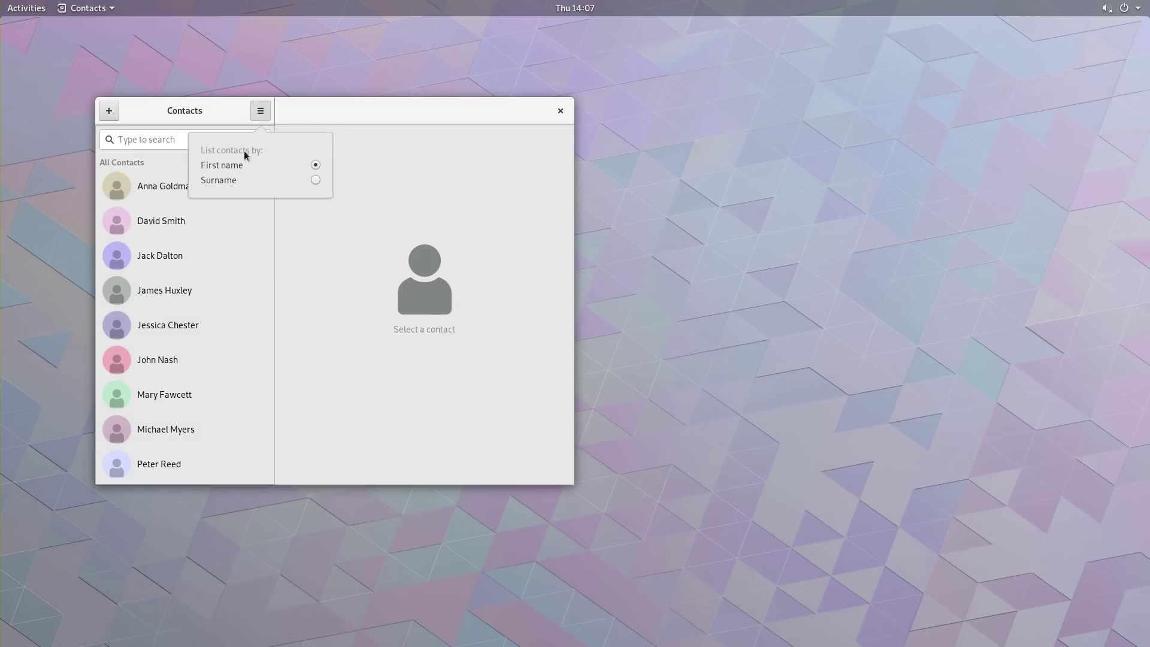
left_click(315, 180)
left_click(315, 234)
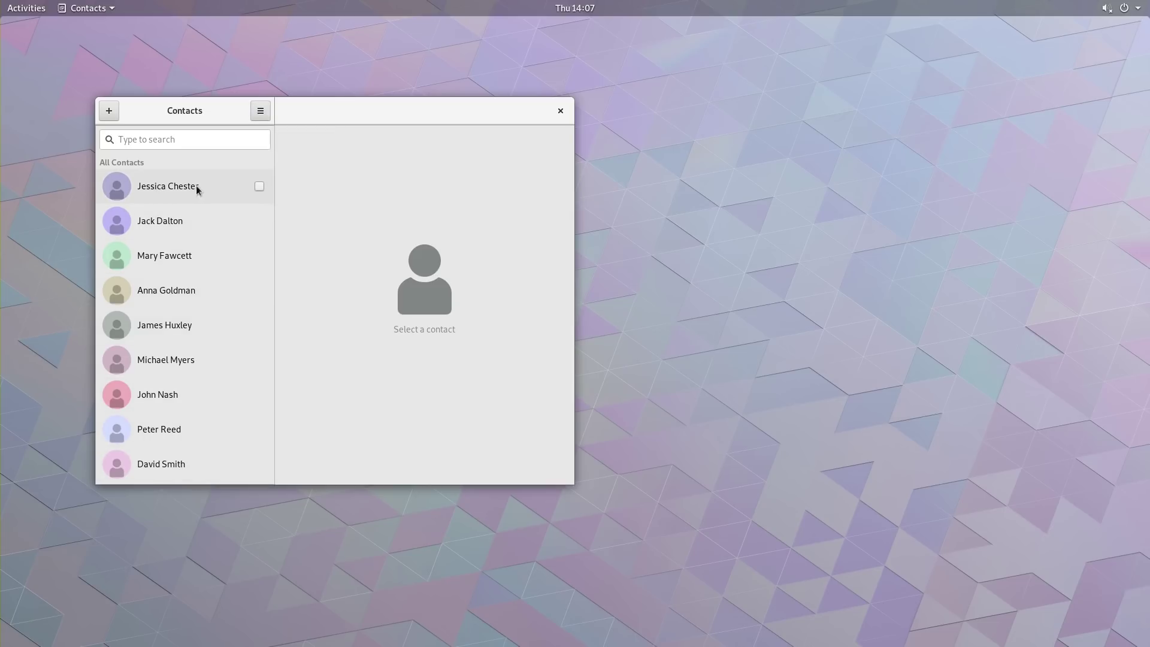
Close Contacts, launch Calendar via 'calend', and view then dismiss the full March 26 event list
left_click(560, 112)
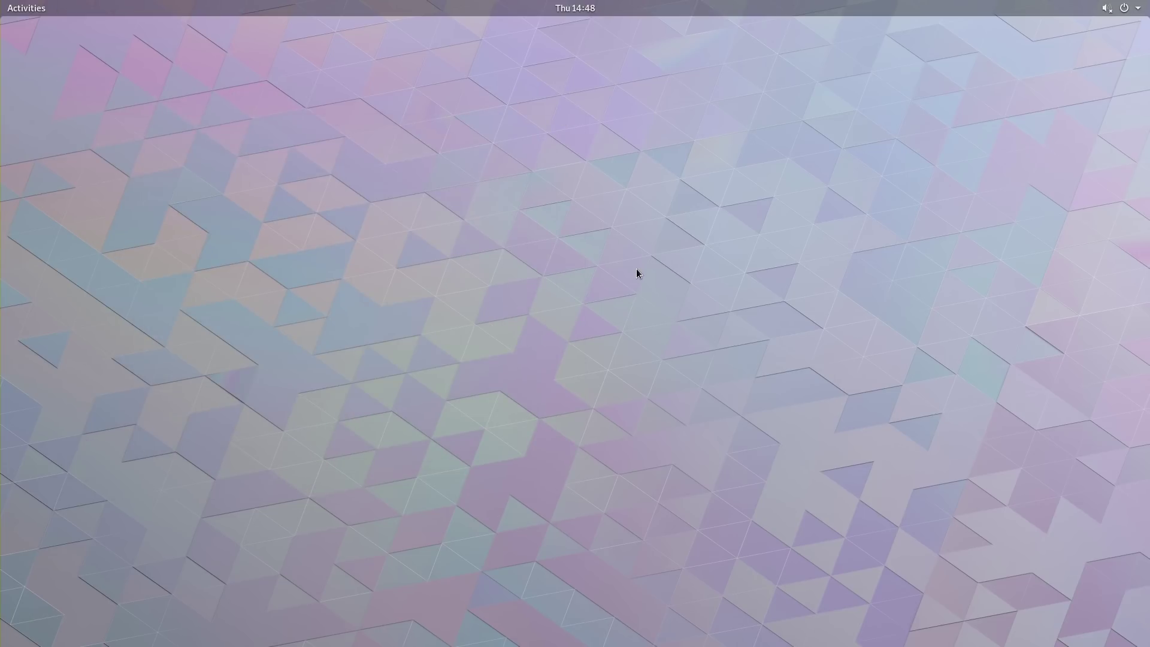
key("super")
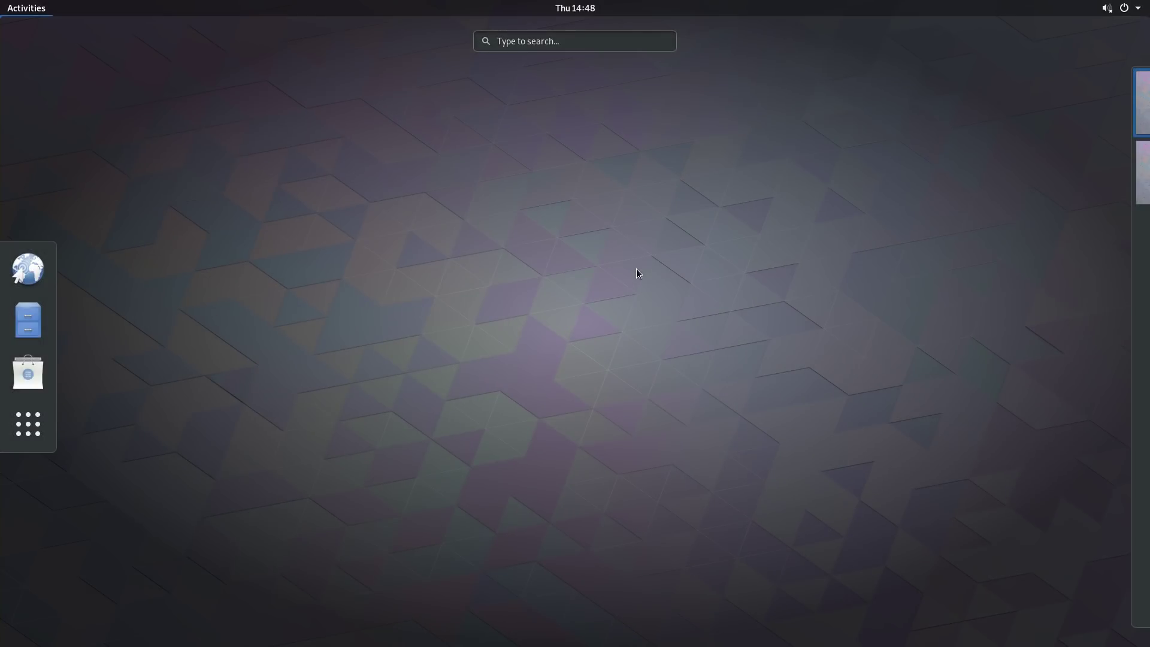
type("calend")
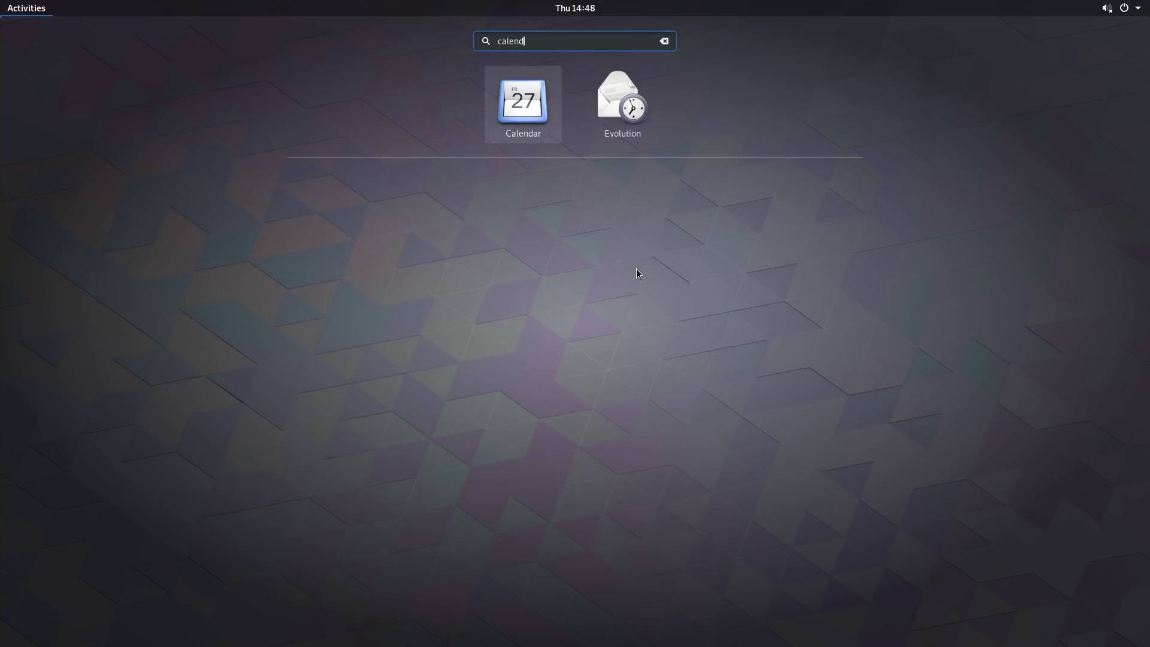
key("Return")
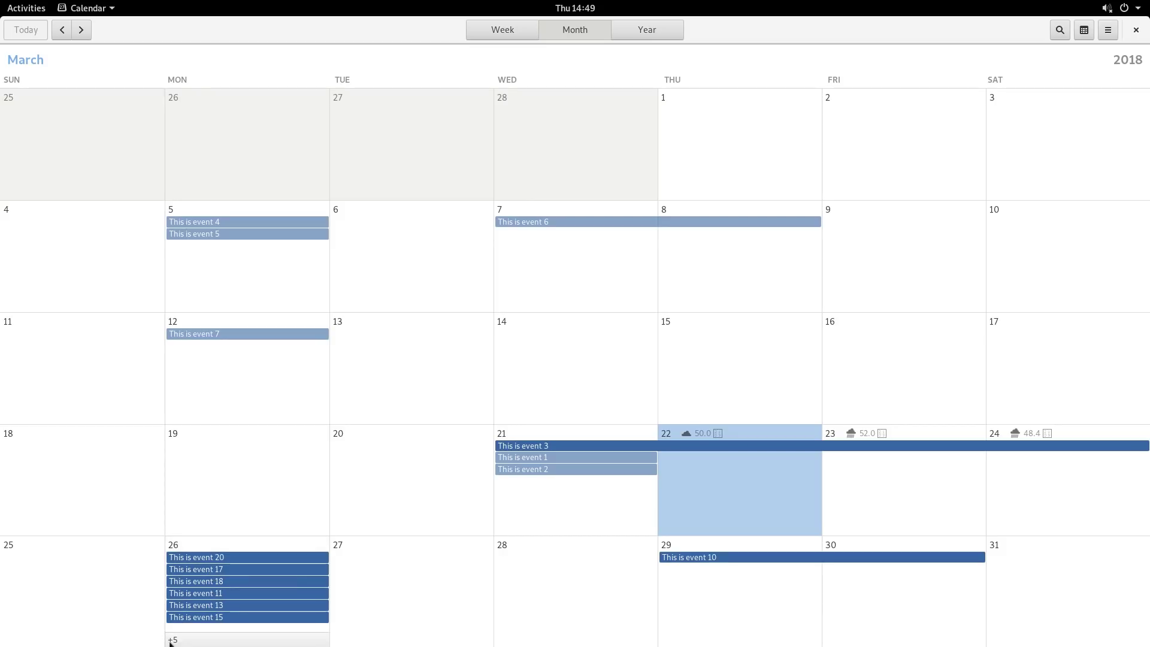
left_click(188, 641)
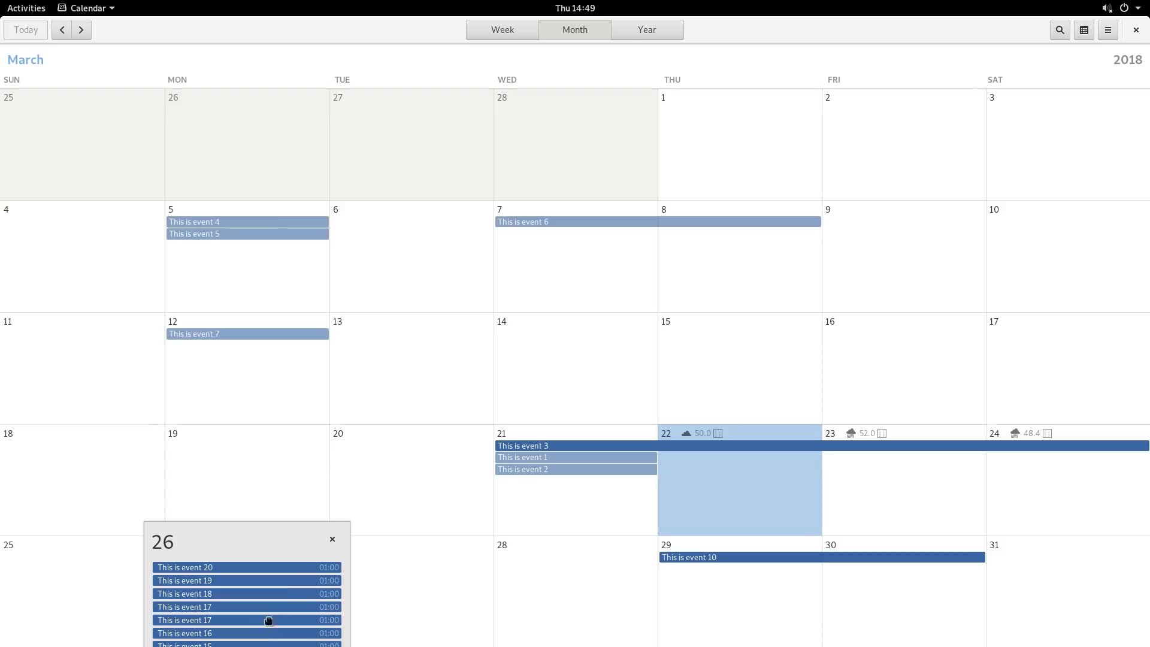
left_click(331, 541)
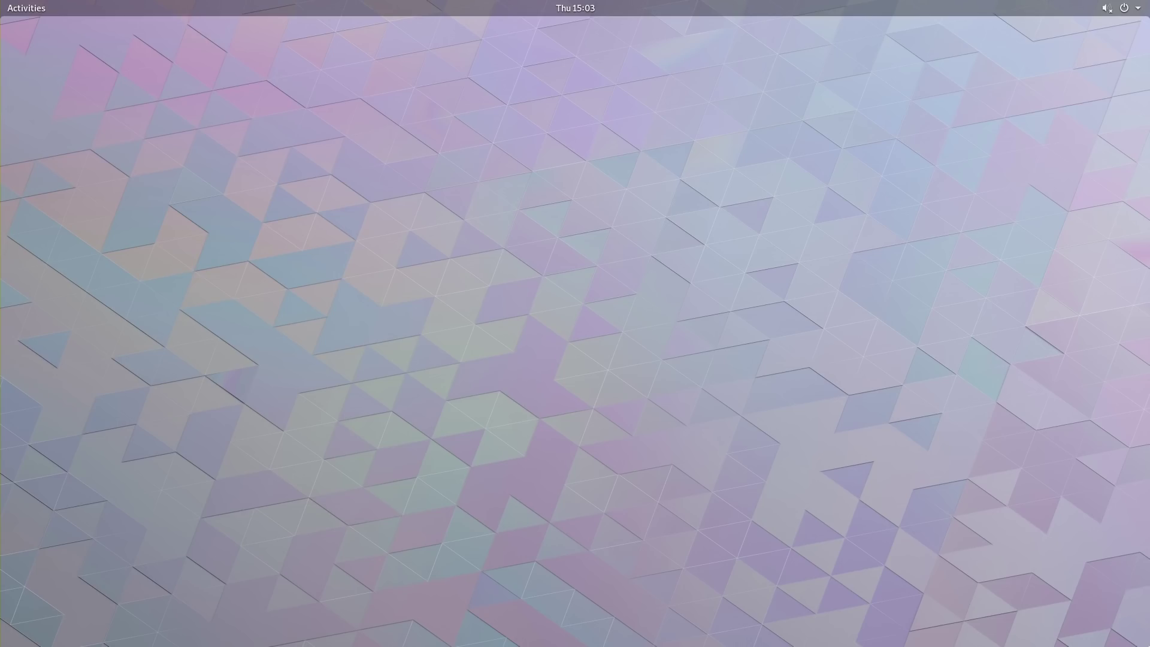
Launch Clocks via 'cl' and add a Coordinated Universal Time (UTC) world clock
key("super")
type("clock")
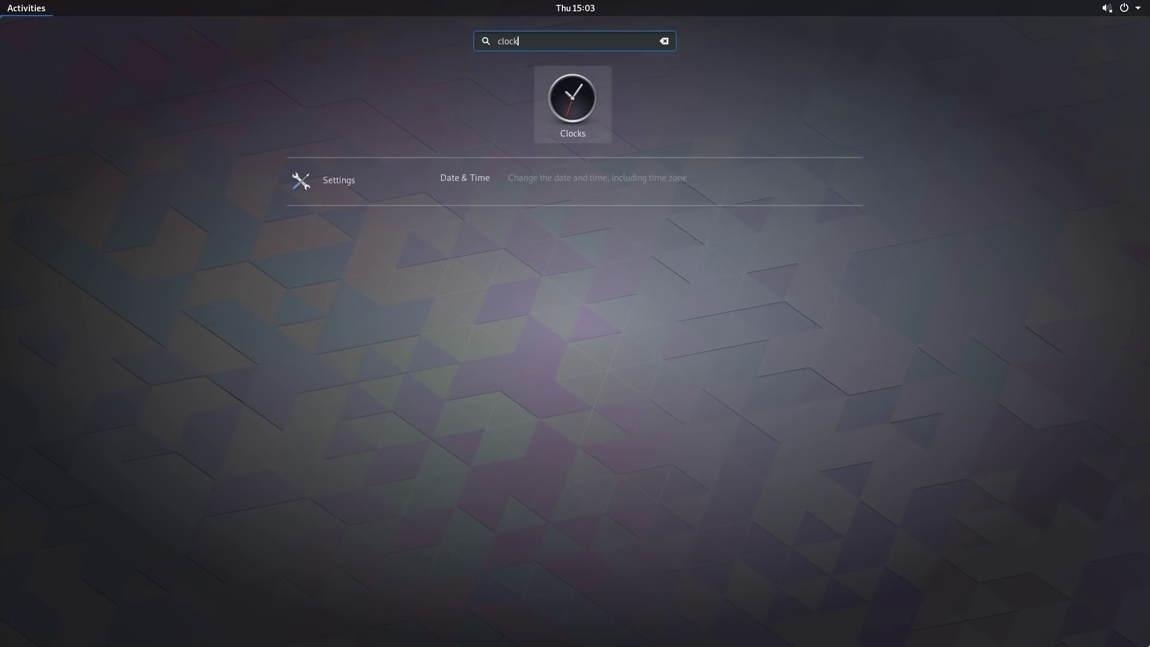
key("Return")
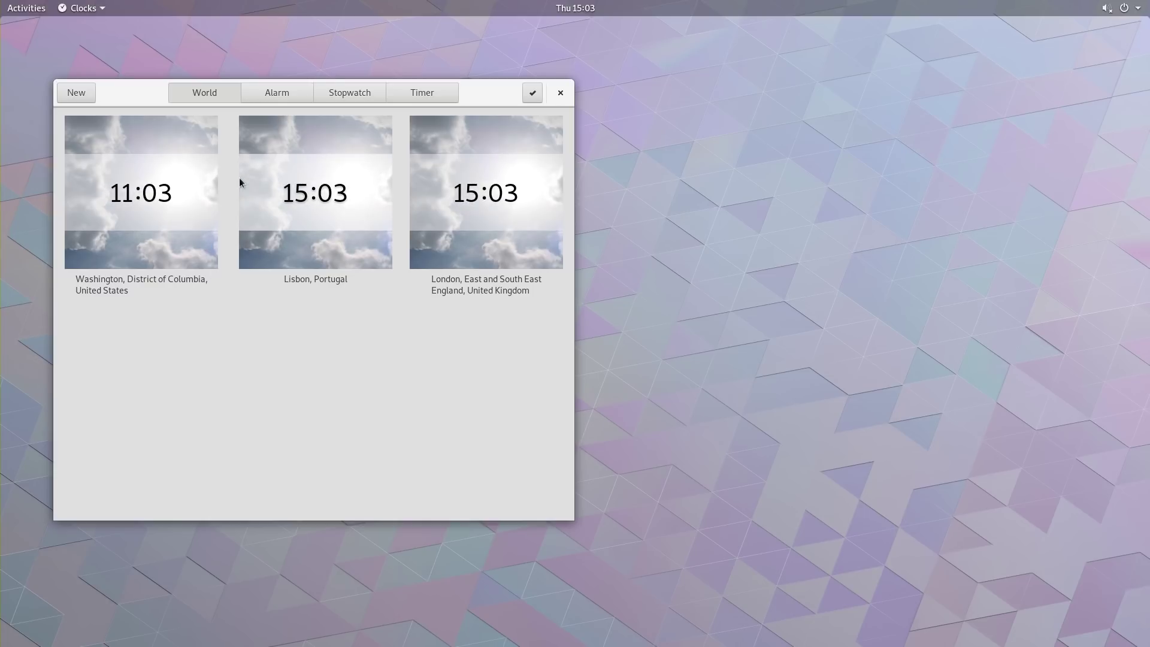
left_click(87, 94)
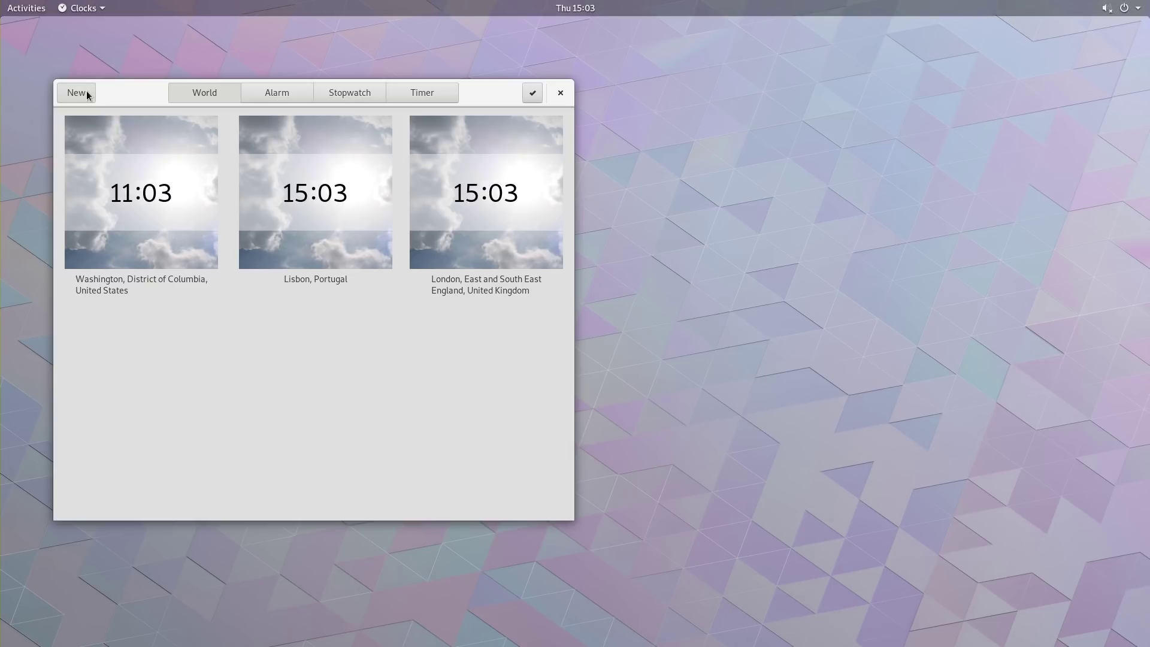
type("utc")
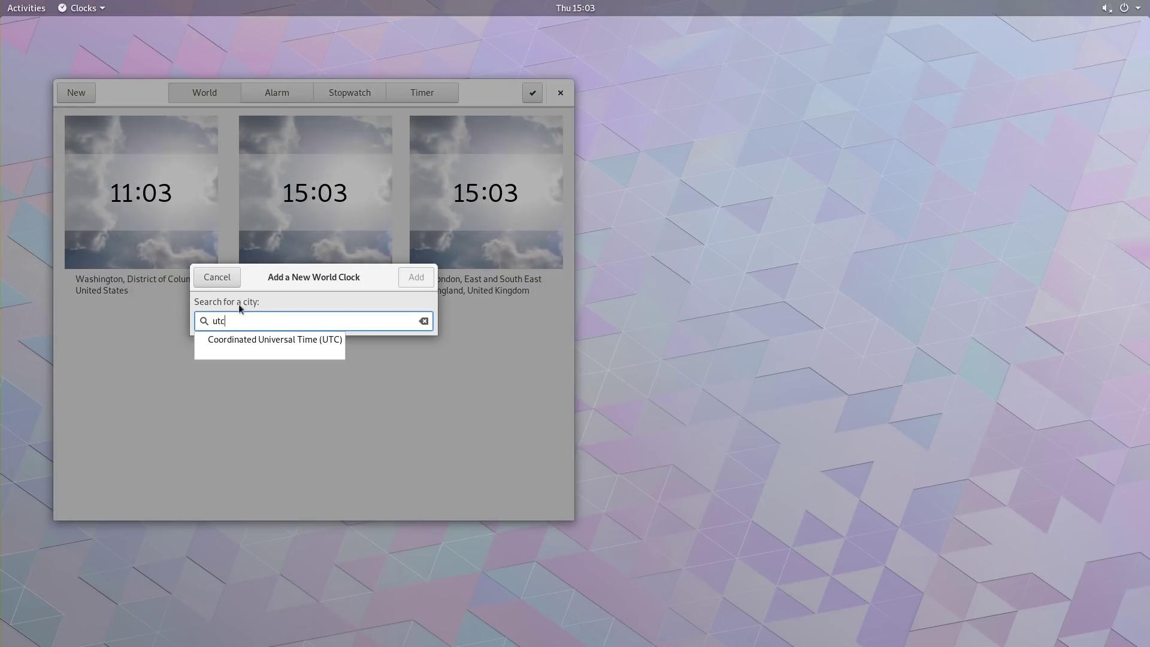
left_click(282, 337)
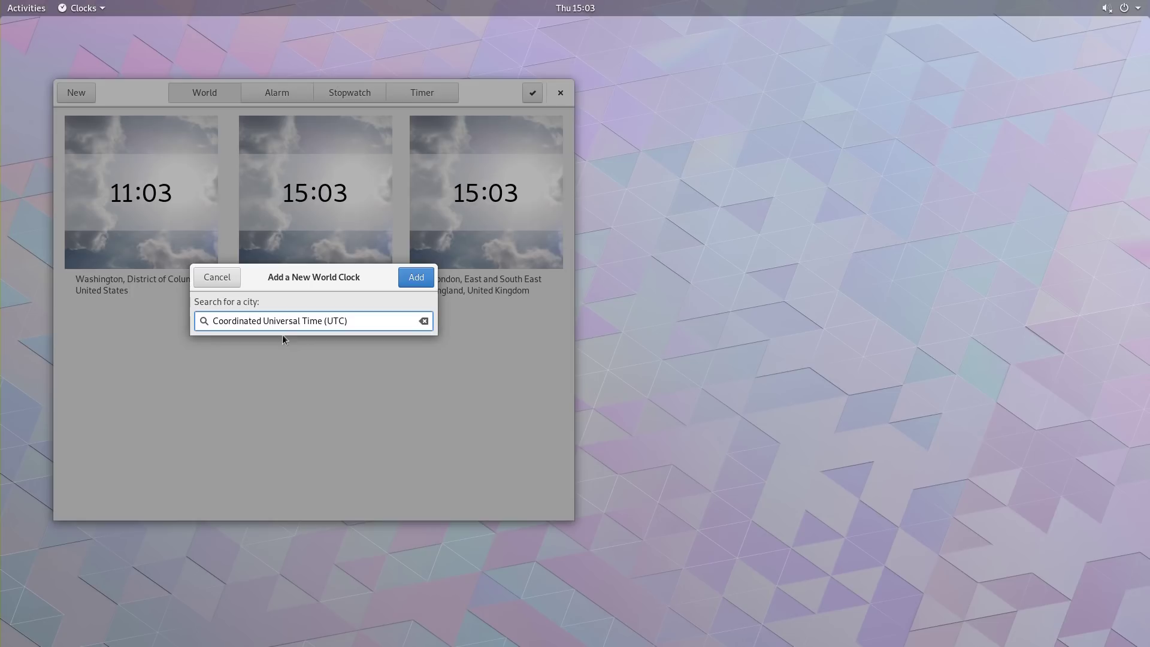
left_click(419, 277)
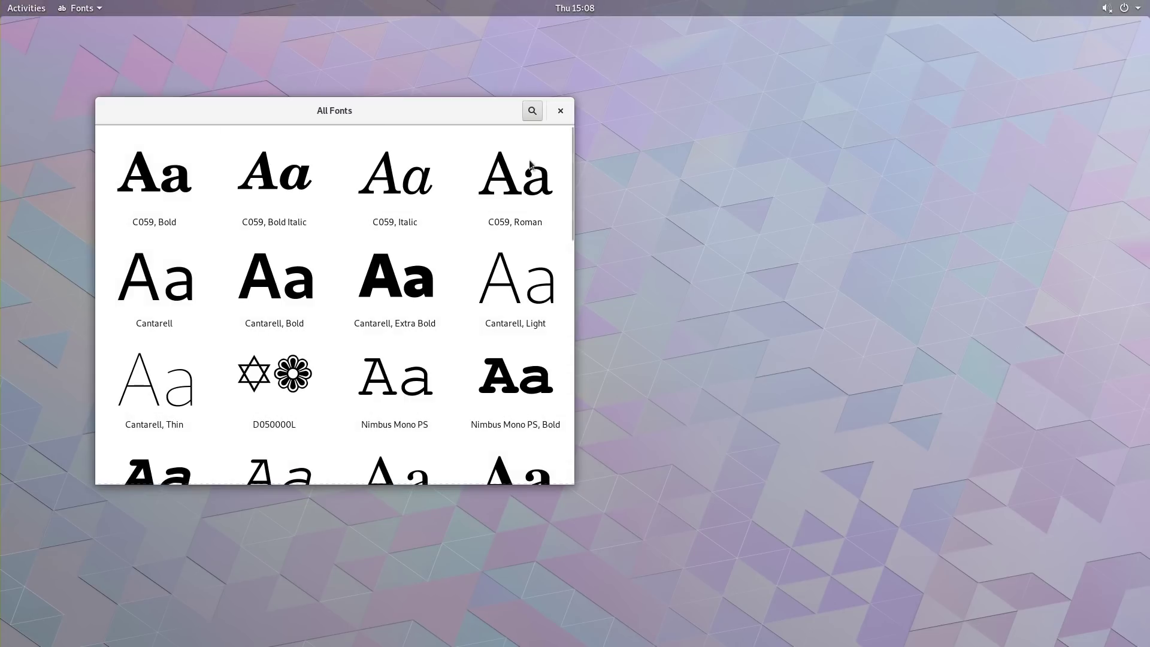
Search fonts for 'cant', open Cantarell Regular in a maximized window, and scroll its size previews
left_click(533, 112)
type("cant")
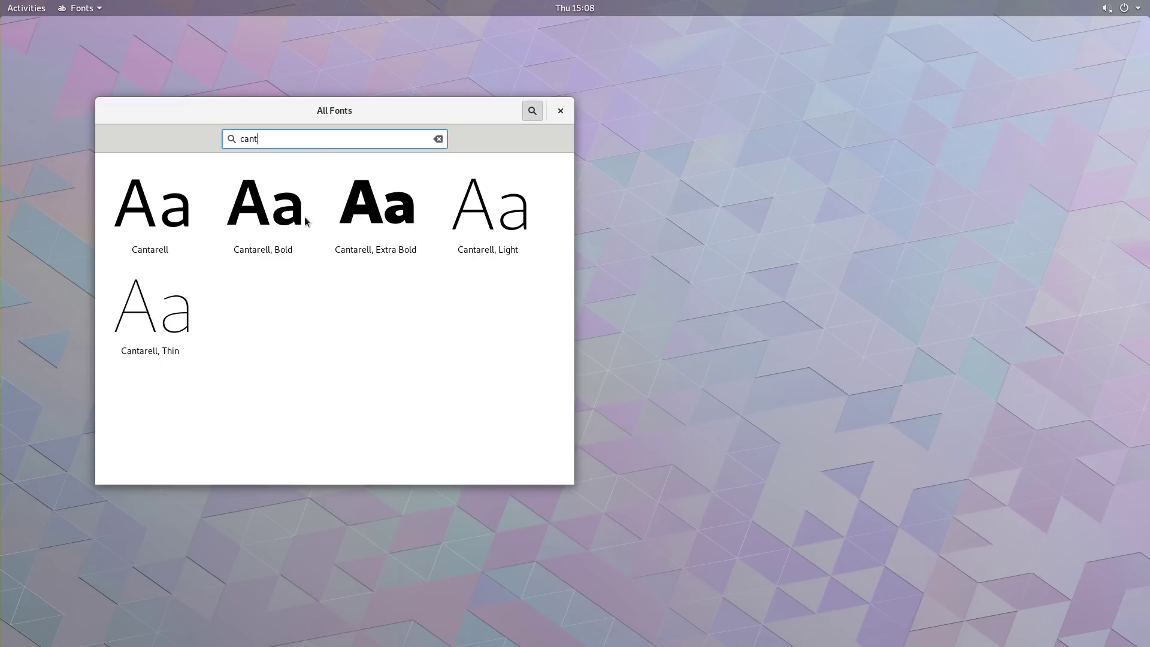
left_click(167, 230)
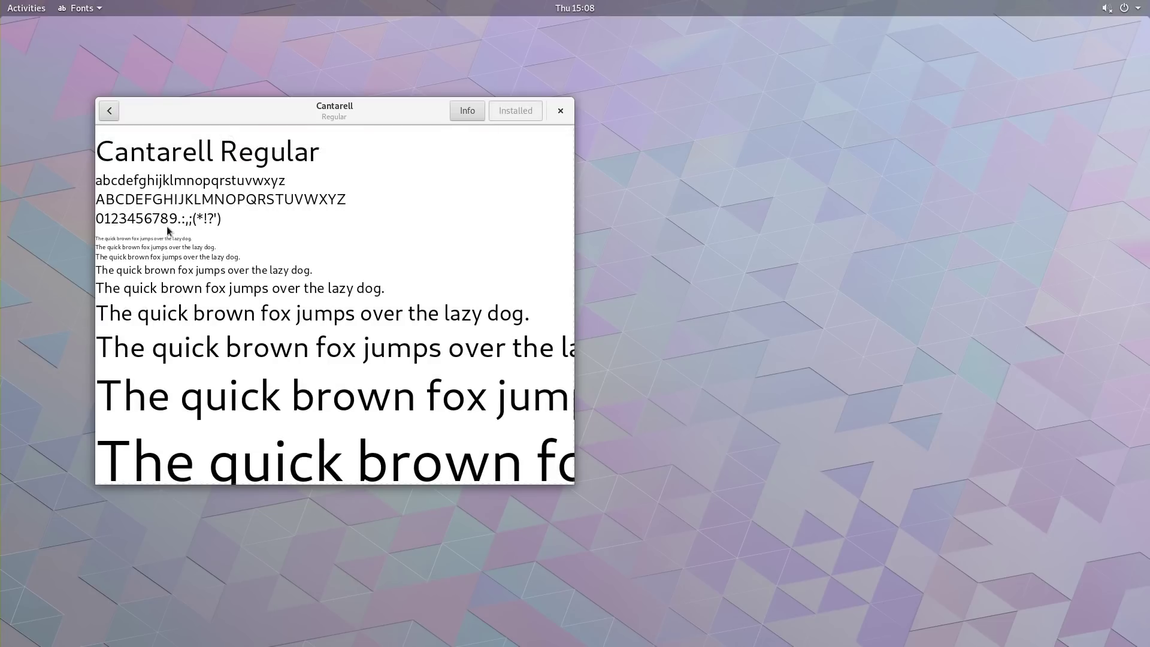
double_click(267, 114)
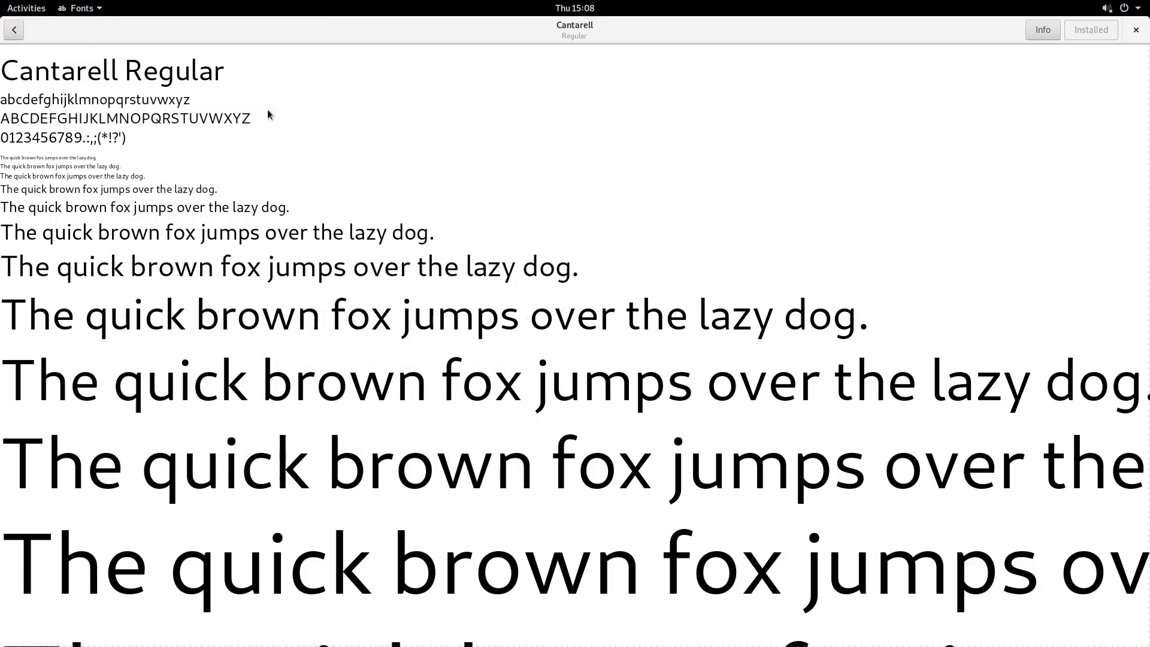
scroll(972, 144, "down", 5)
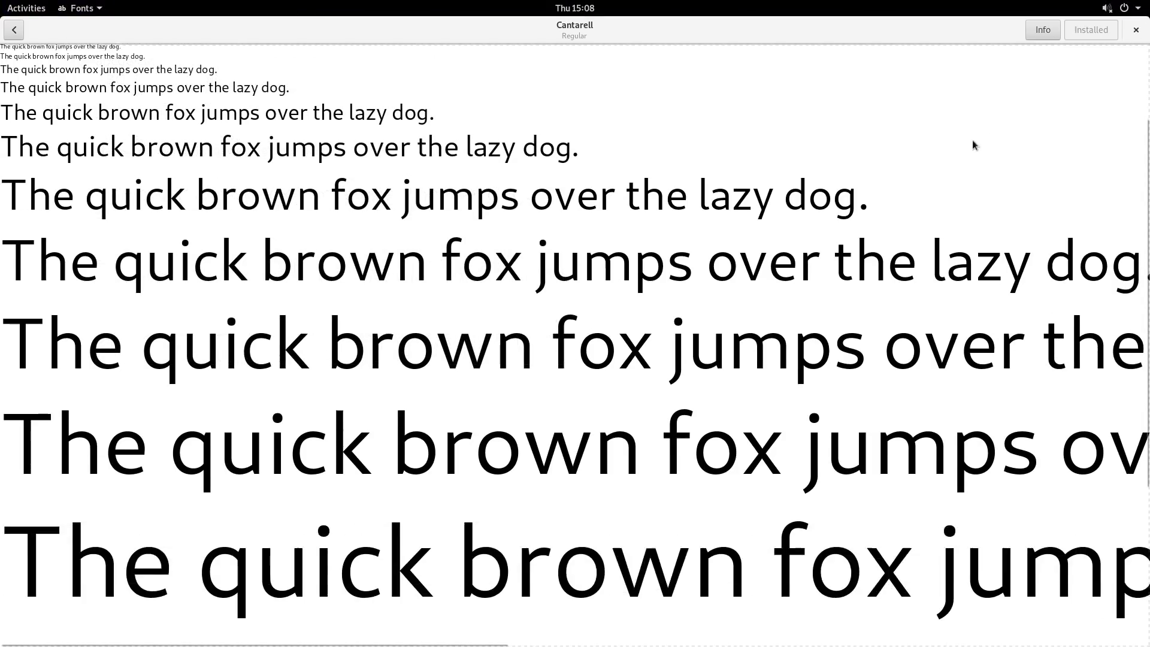
scroll(970, 152, "down", 1)
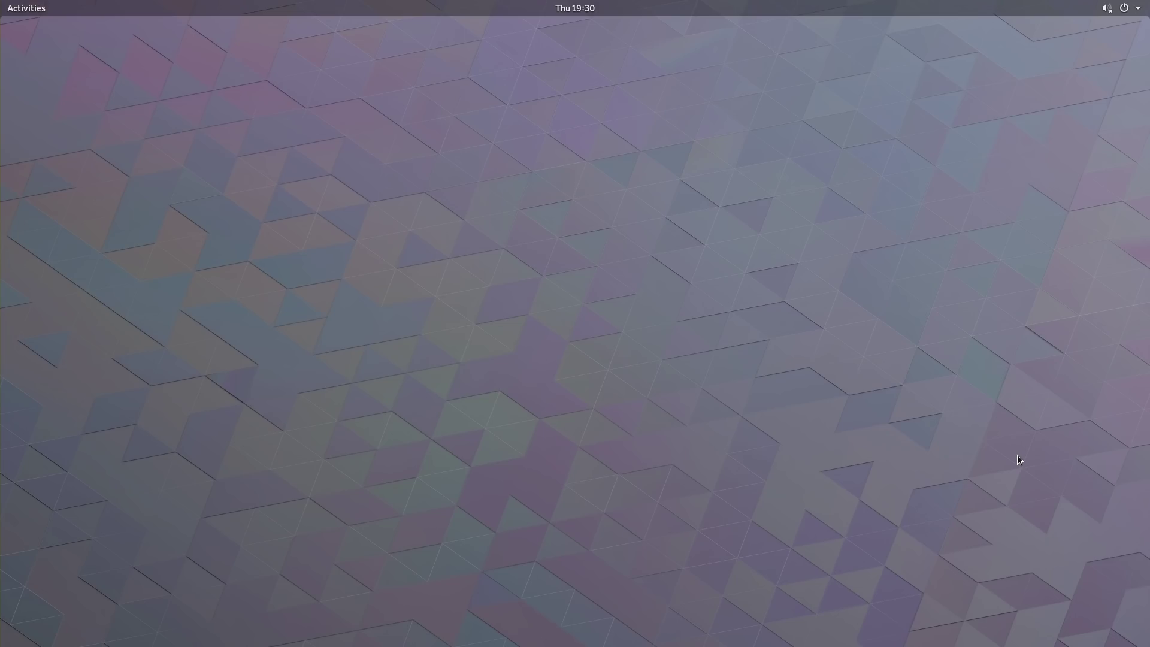
Launch Music via 'mus' and drag Falling For You (Piano Version) below Trail in My Playlist 1
key("super")
type("music")
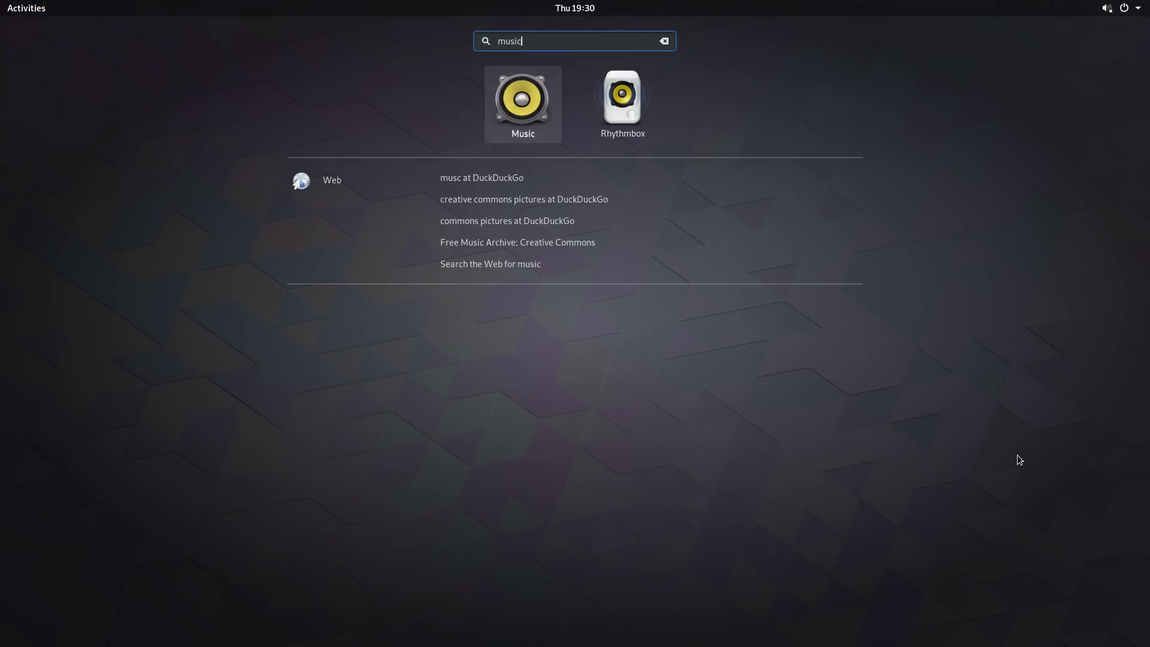
key("Return")
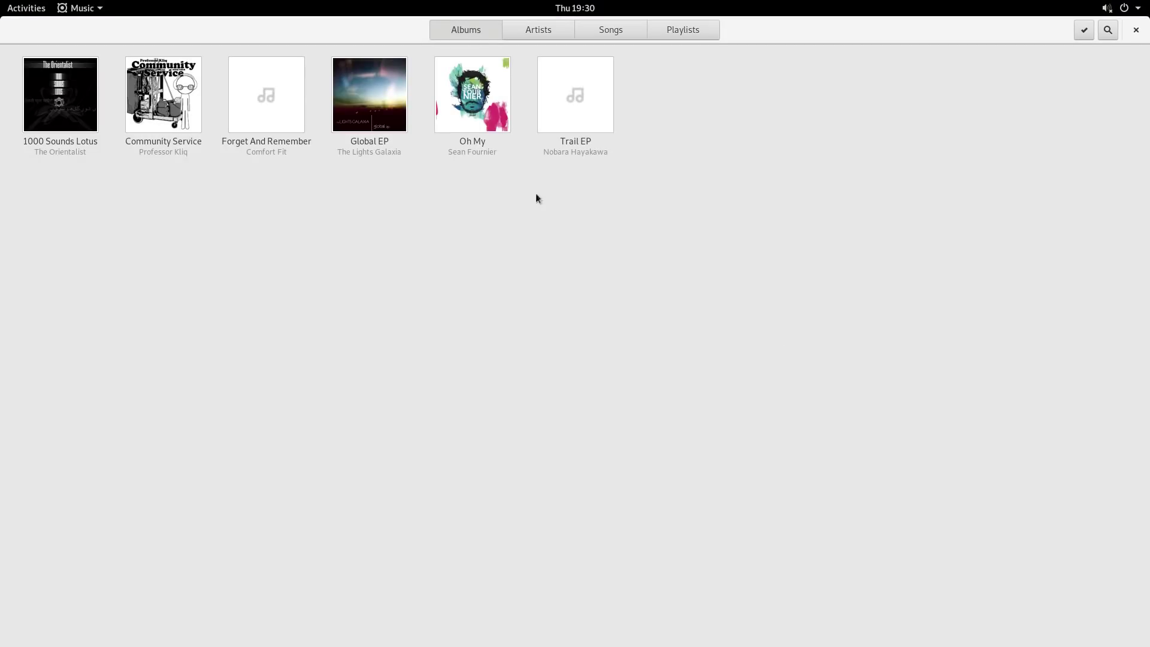
left_click(687, 30)
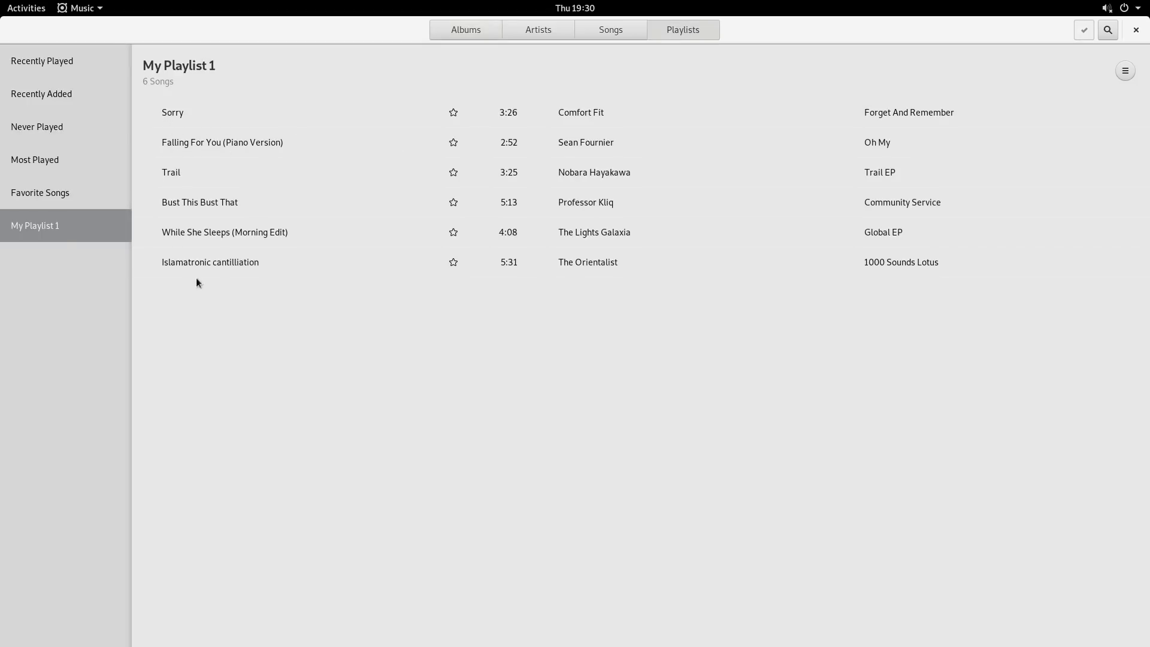
left_click_drag(185, 139, 172, 269)
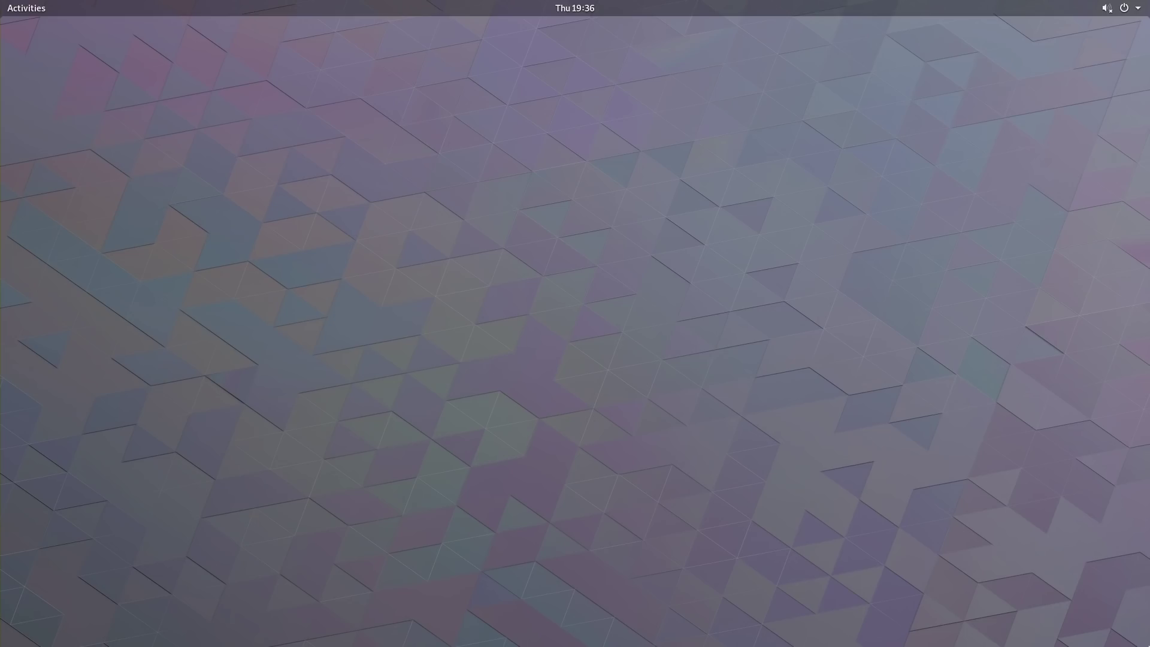
Launch Photos via 'photo' and show the Favorites view with the dice and cubes pictures
key("super")
type("photo")
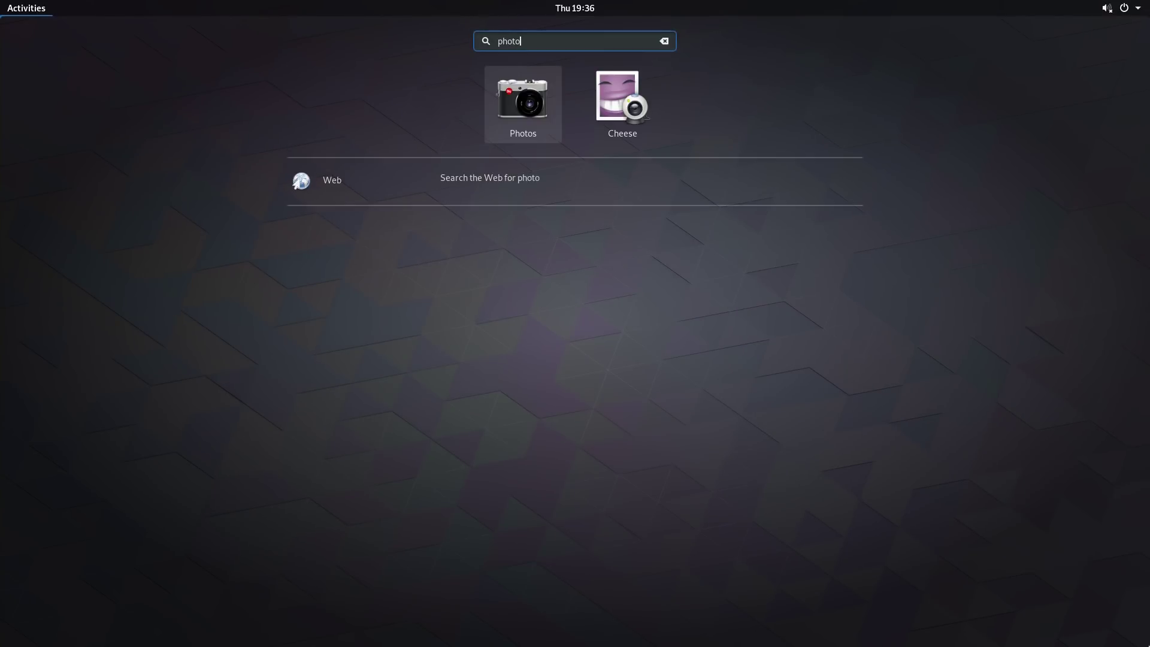
key("Return")
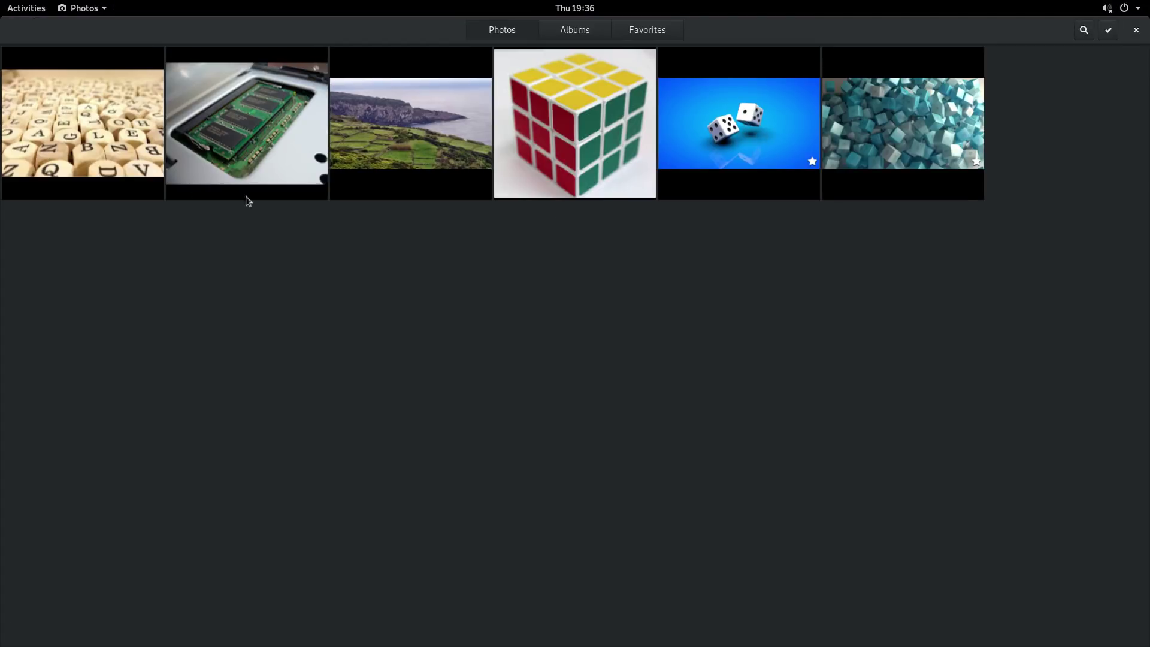
left_click(645, 32)
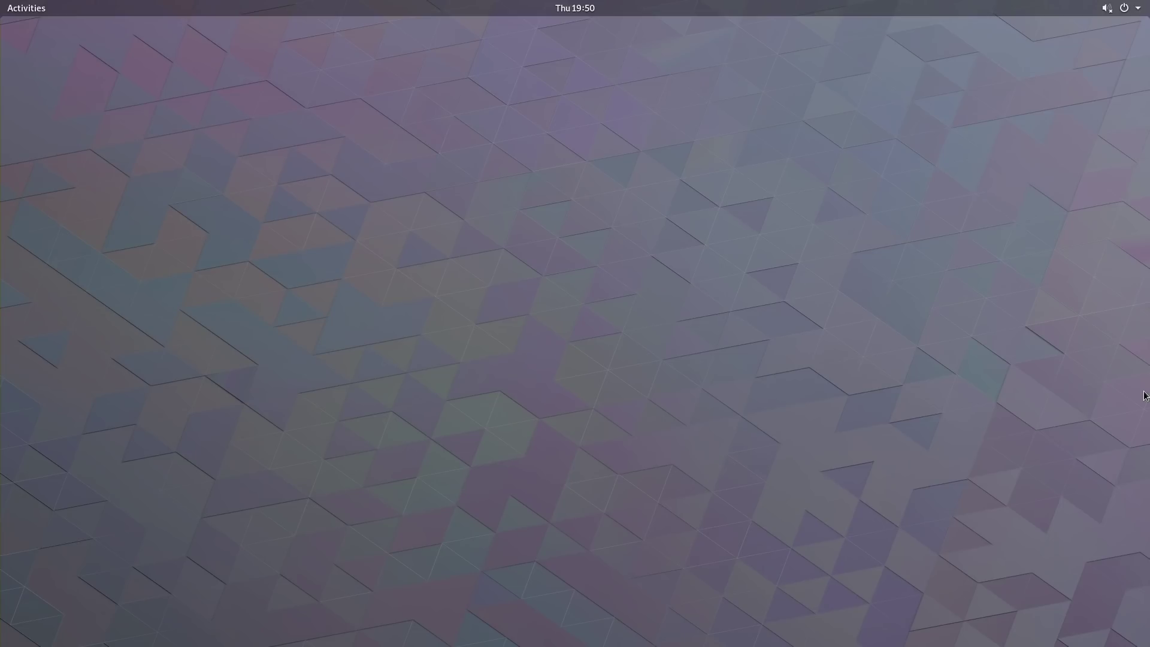
Launch GNOME To Do from the Activities search
key("super")
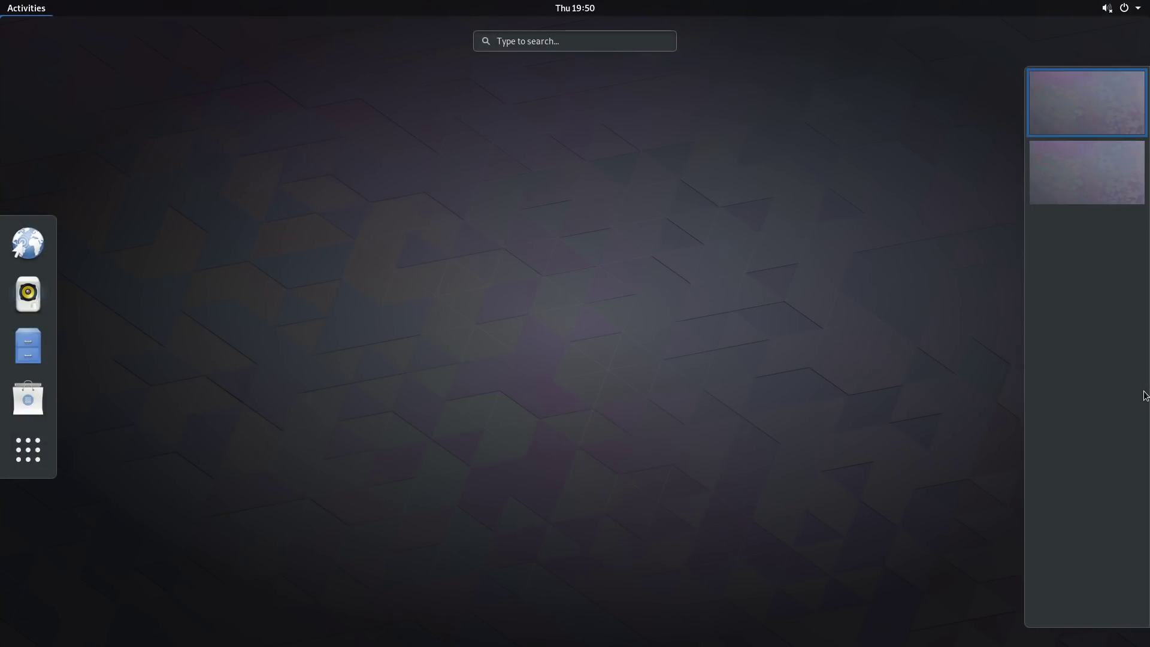
type("todo")
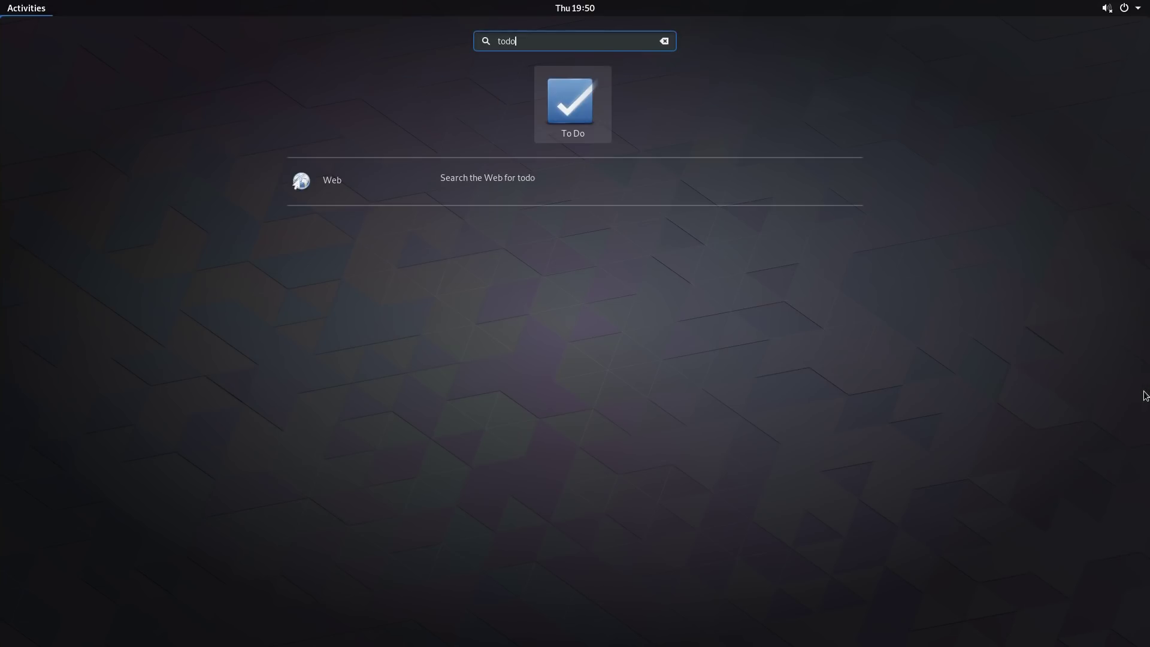
key("Return")
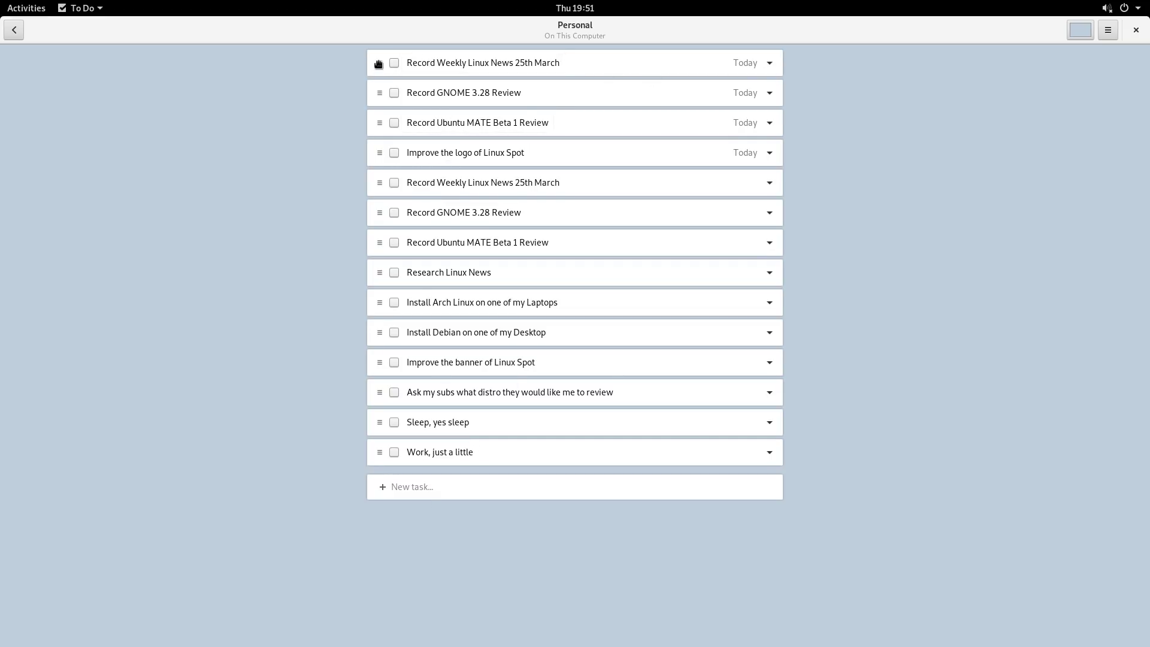
Nest the three Record tasks under Work, just a little, Sleep, yes sleep, and Install Debian
left_click_drag(379, 62, 423, 475)
left_click_drag(379, 63, 408, 463)
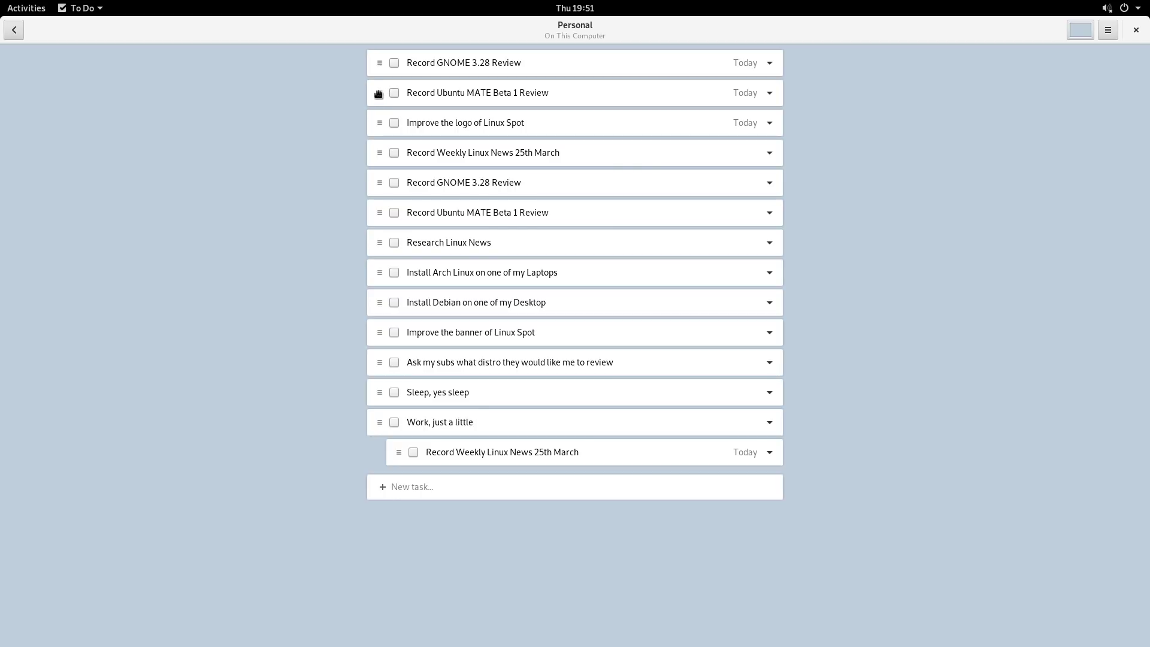
left_click_drag(380, 102, 414, 390)
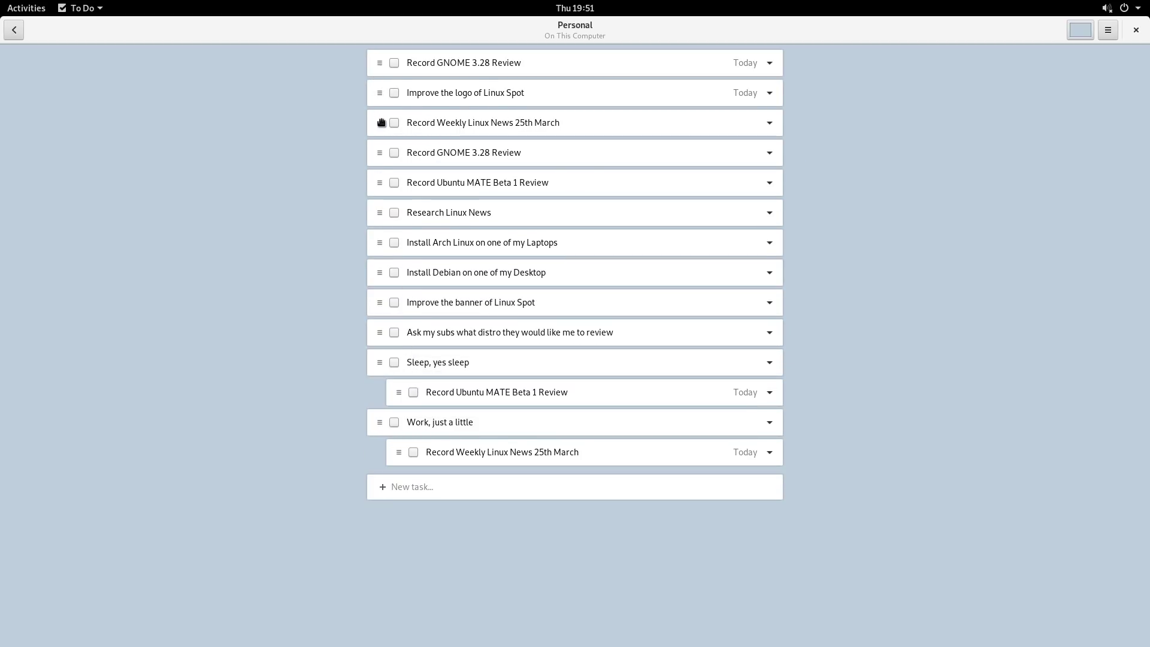
left_click_drag(381, 122, 377, 262)
left_click_drag(382, 62, 407, 288)
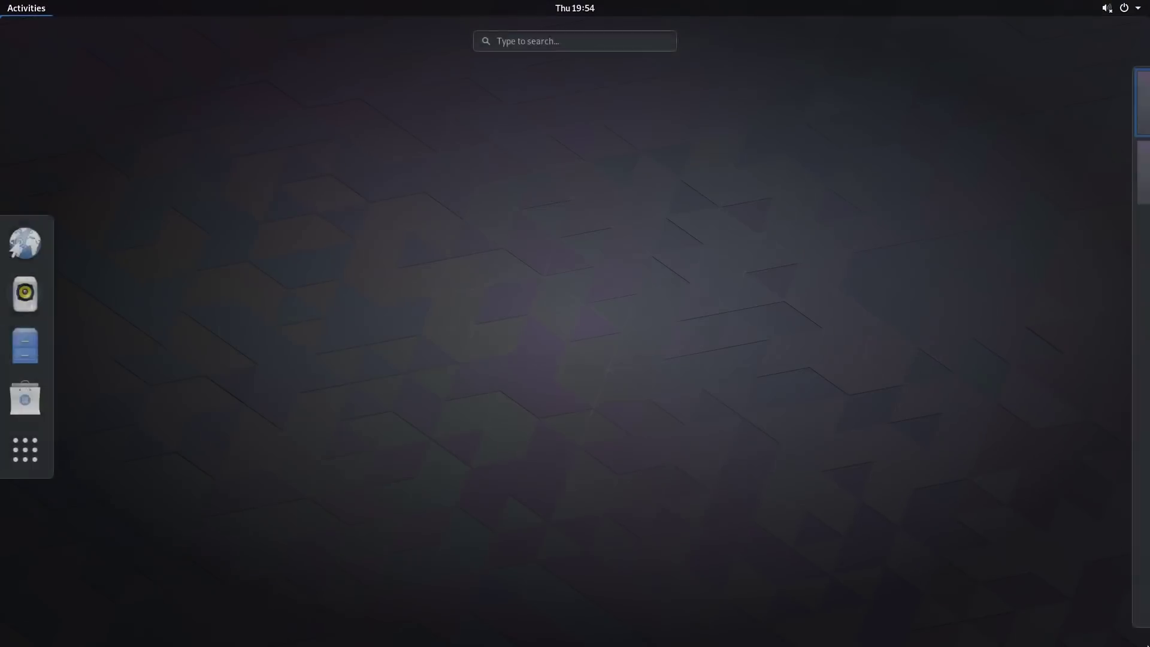
Launch Terminal from the search and open its Preferences from the Edit menu
type("term")
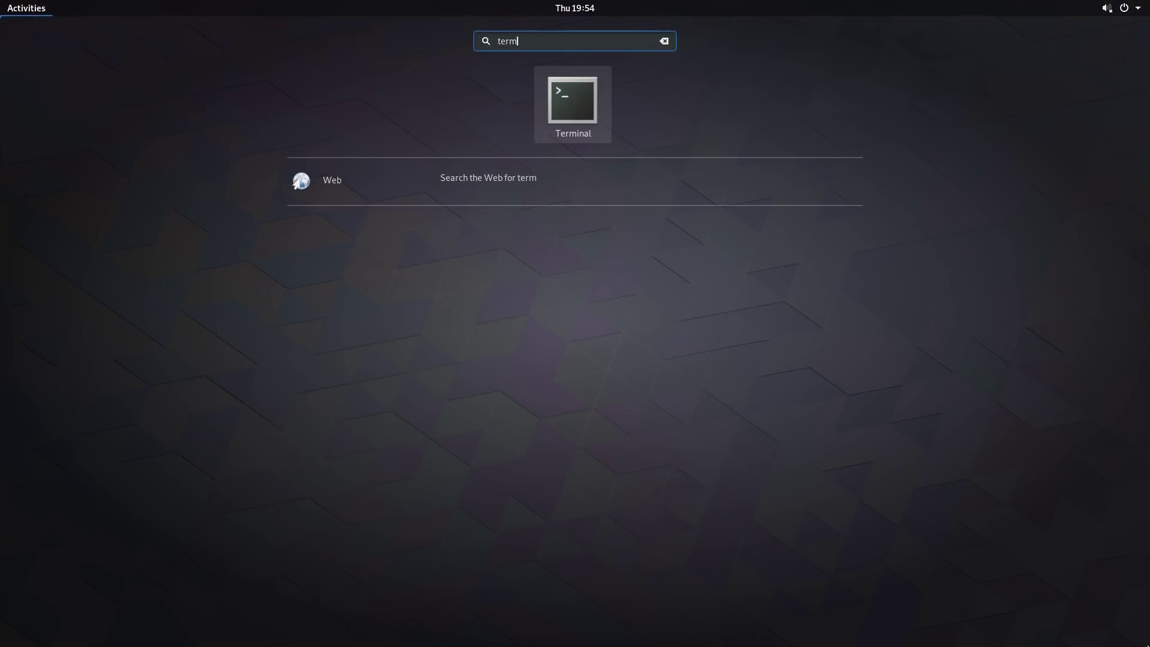
key("Return")
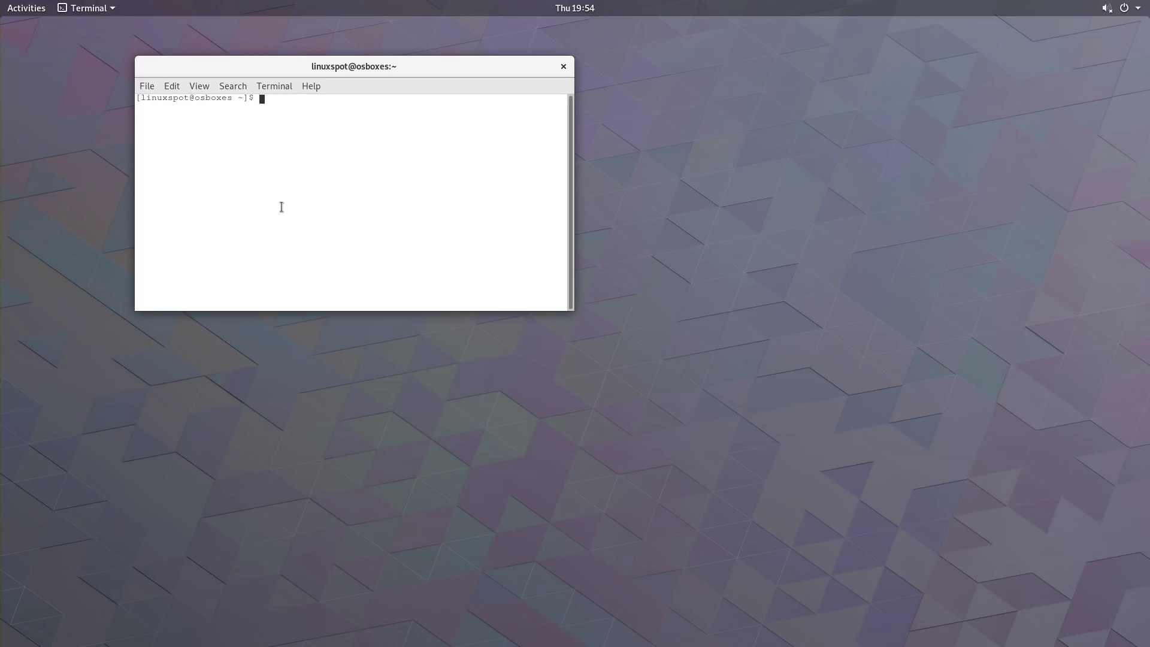
left_click(171, 87)
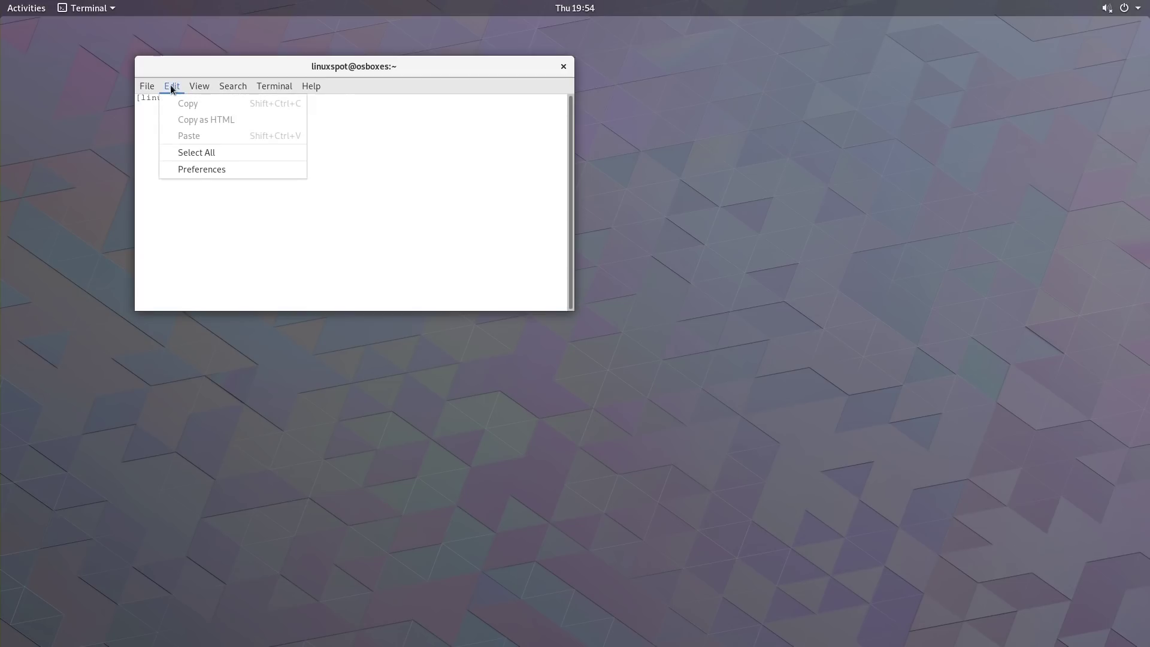
left_click(205, 170)
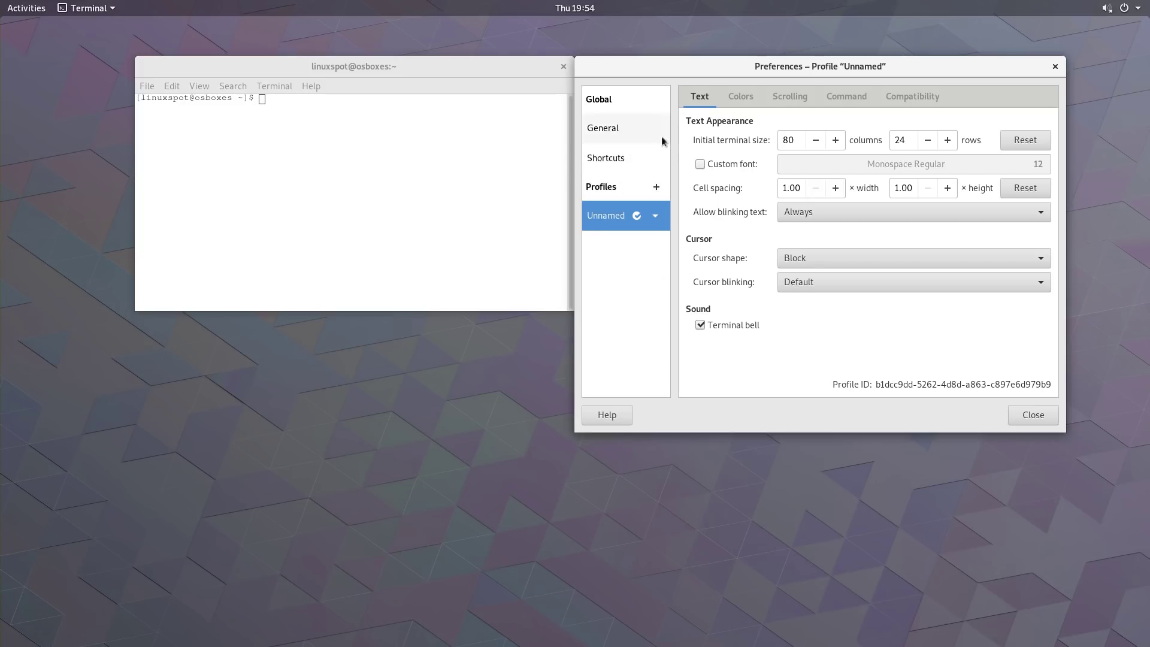
Browse General, Shortcuts, then the Unnamed profile's Colors, Scrolling, Command and Compatibility tabs
left_click(608, 132)
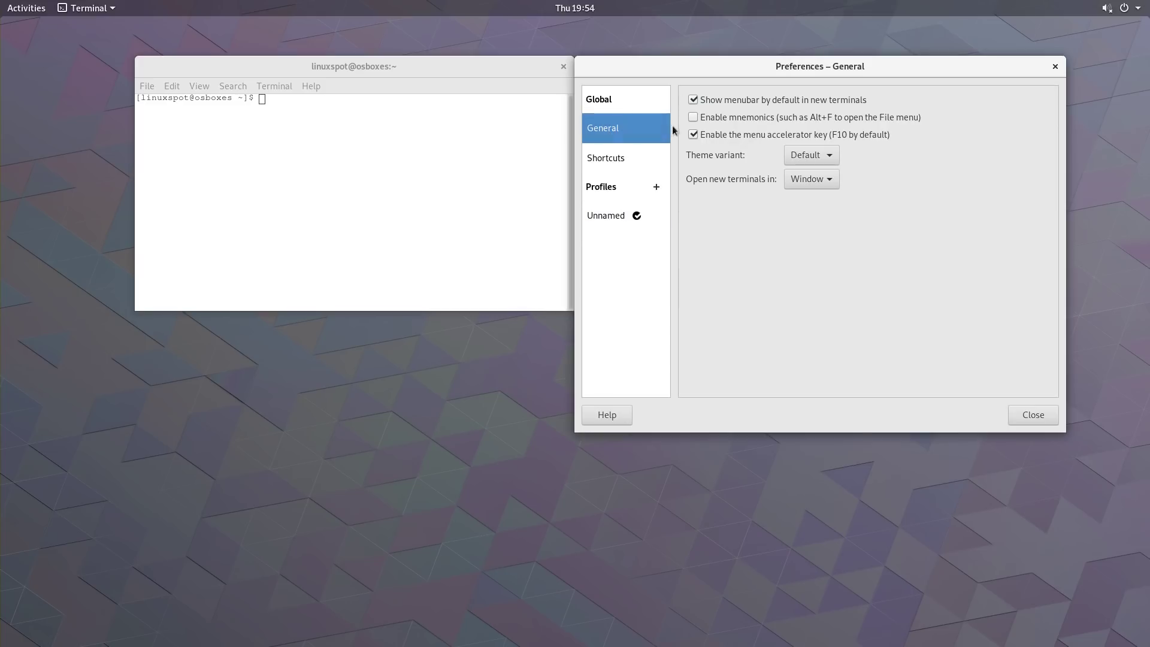
left_click(601, 157)
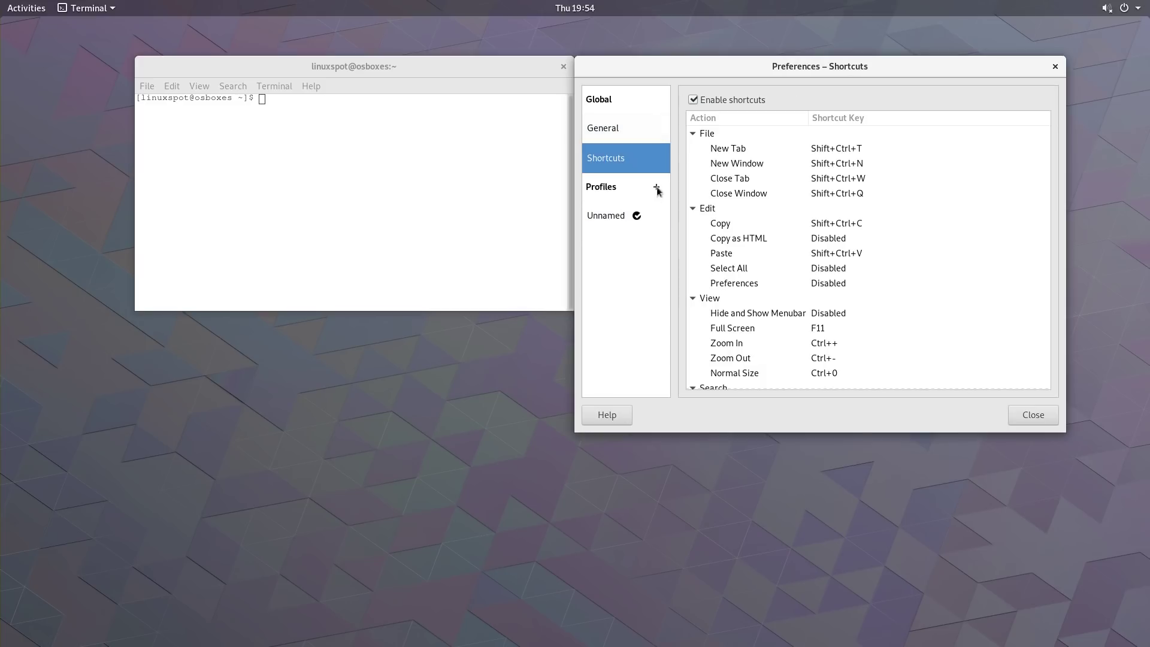
left_click(606, 215)
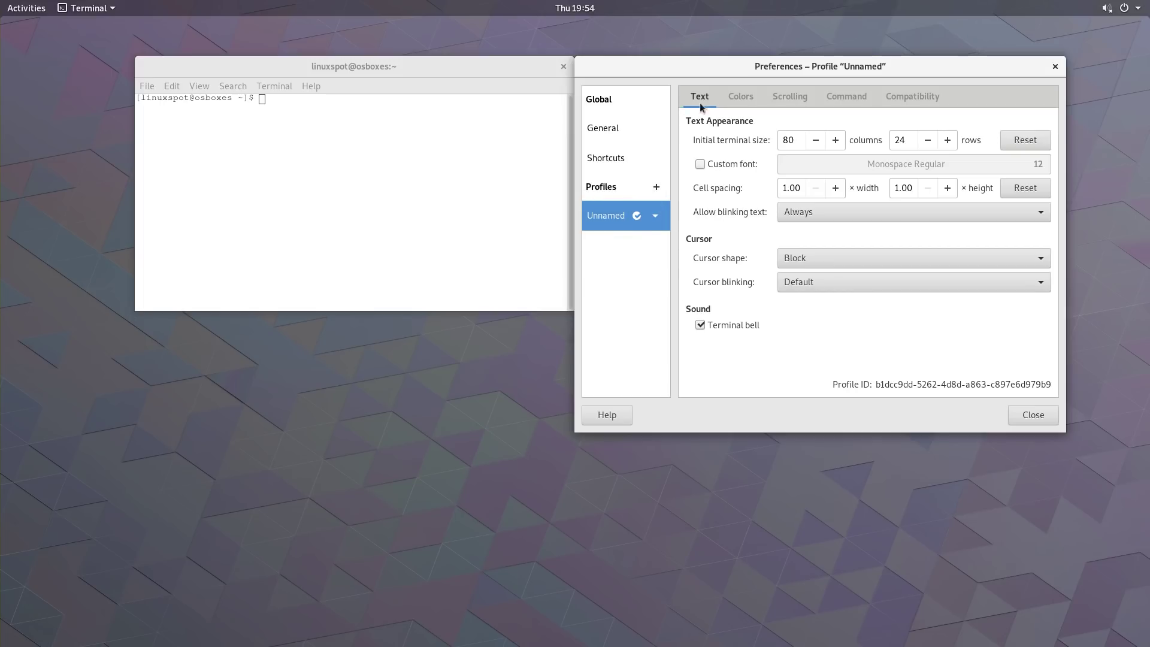
left_click(740, 98)
left_click(791, 95)
left_click(843, 97)
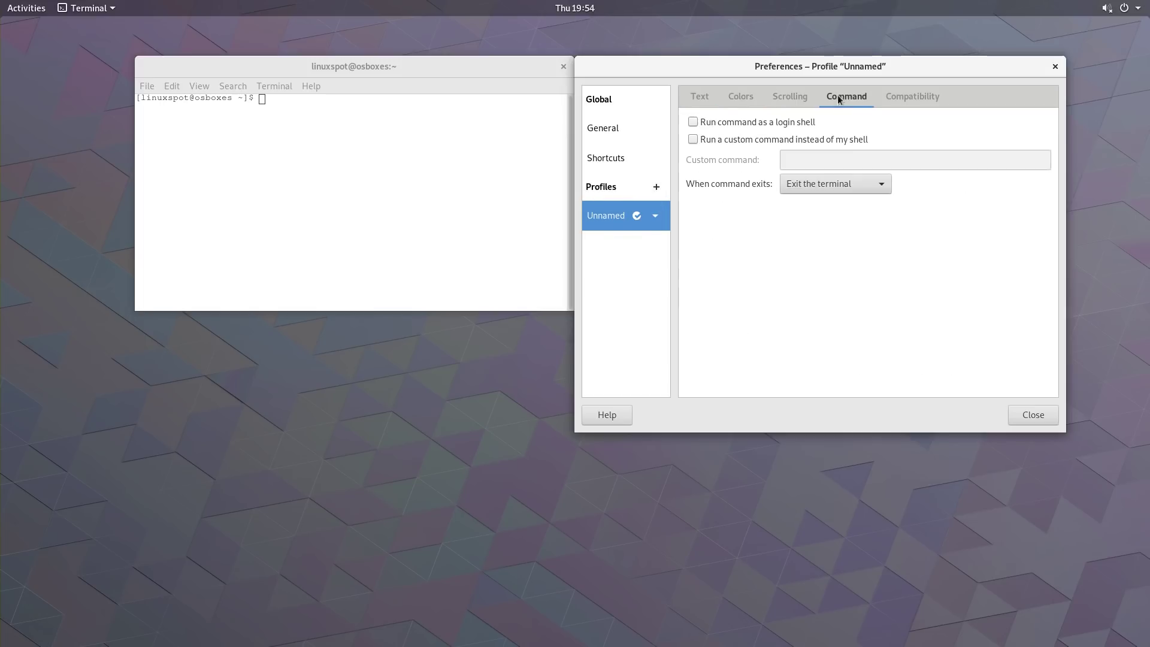
left_click(902, 95)
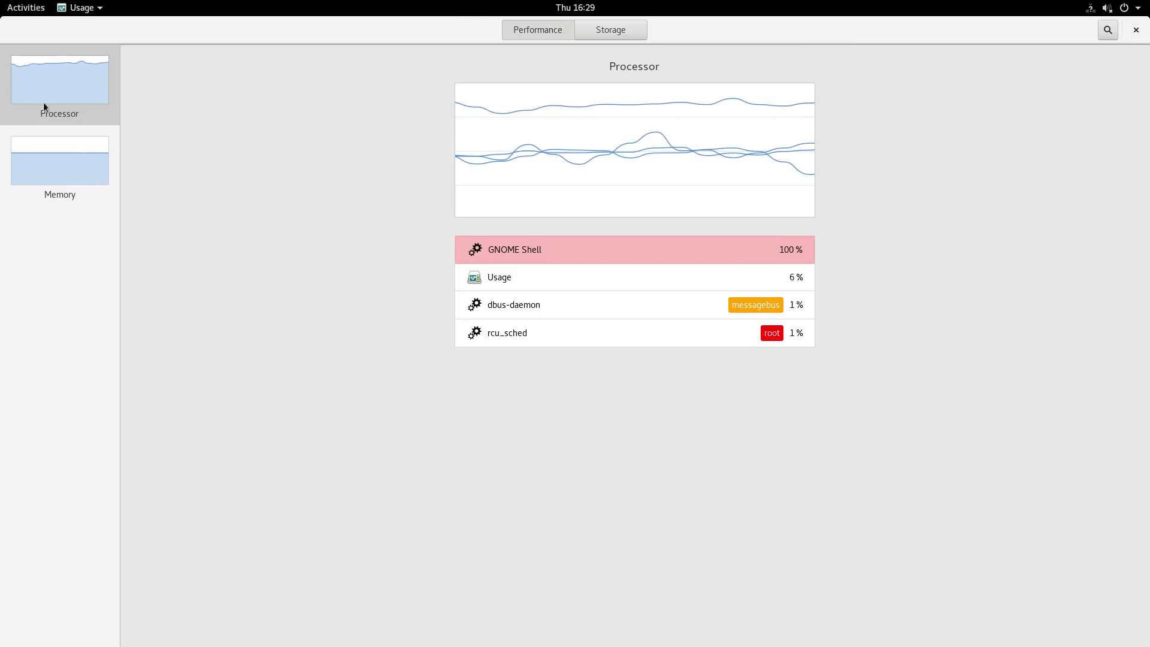
Scroll through per-process memory use, then show storage: 13.4 GB available of 18.9 GB
left_click(63, 164)
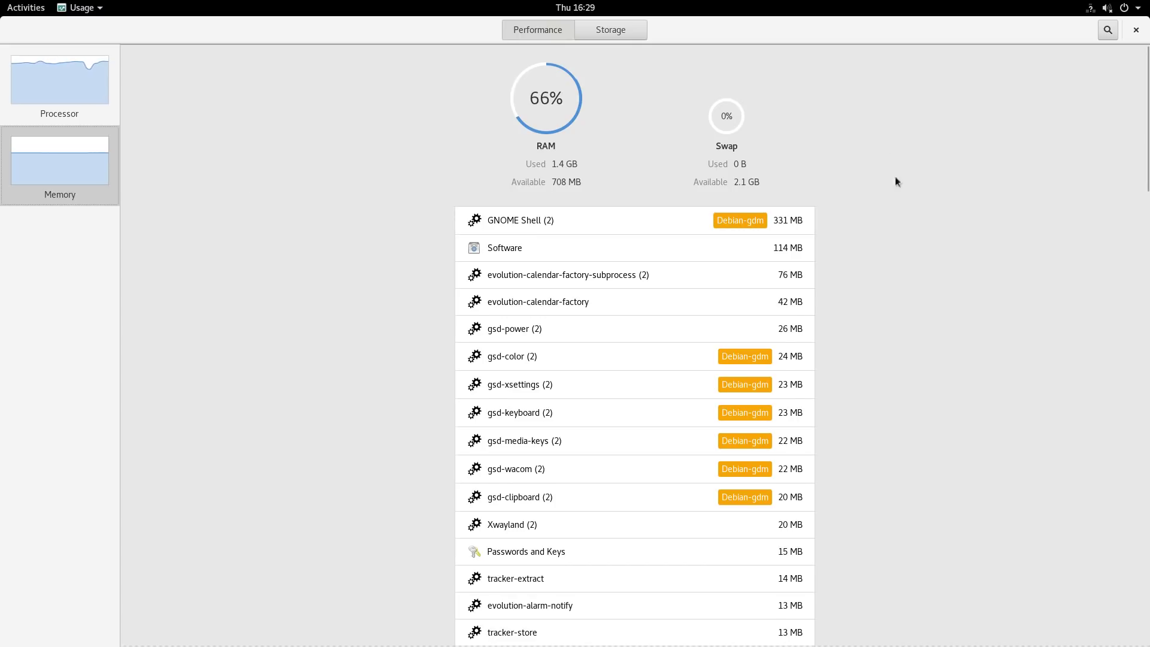
scroll(875, 276, "down", 8)
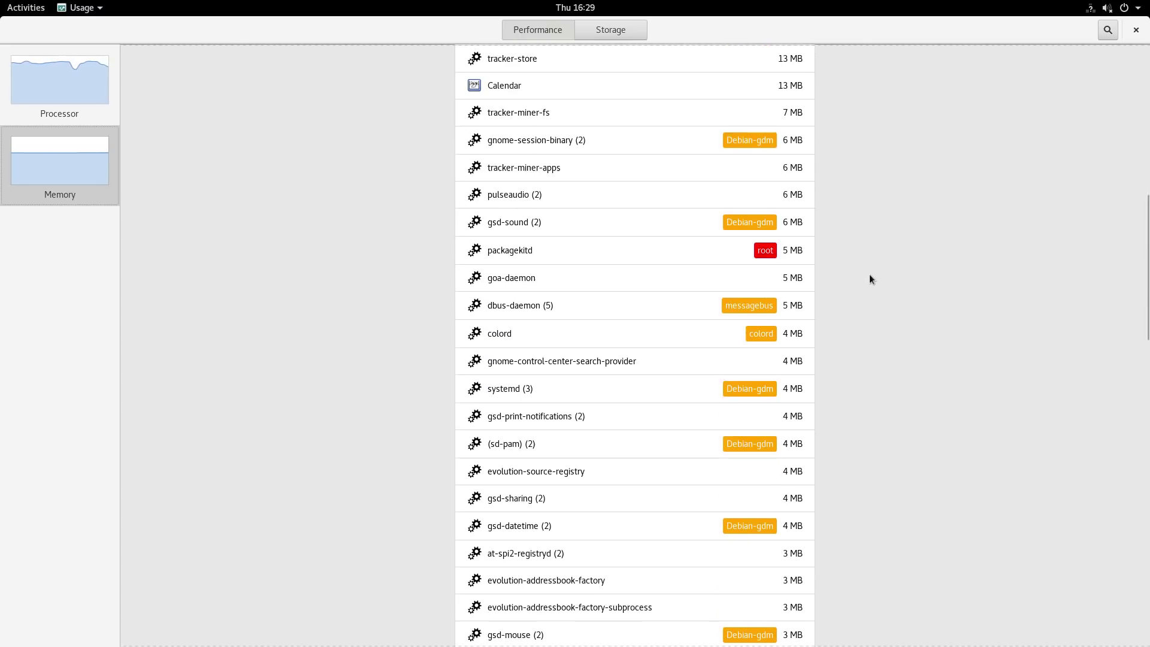
scroll(869, 274, "down", 15)
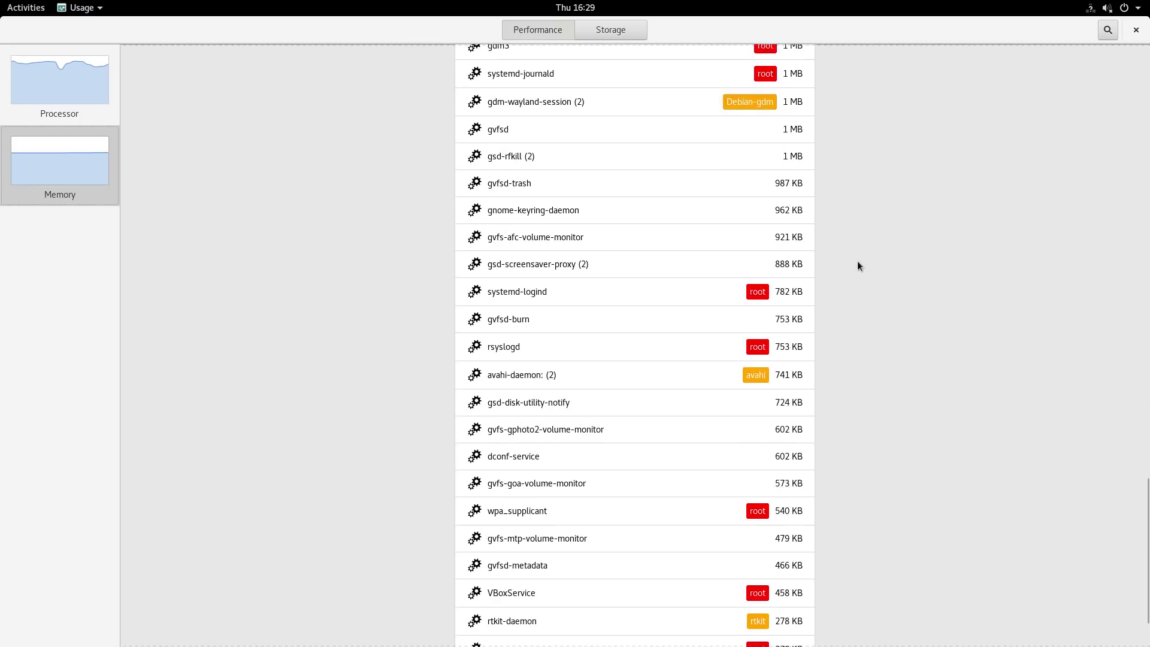
scroll(857, 261, "up", 15)
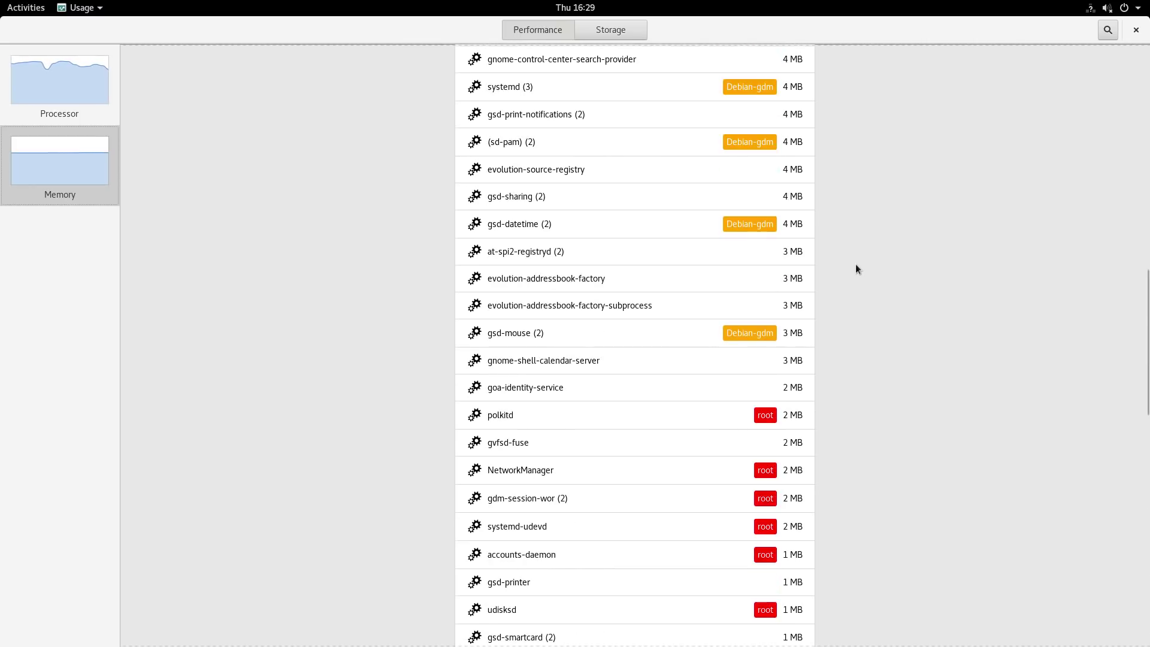
scroll(855, 265, "up", 15)
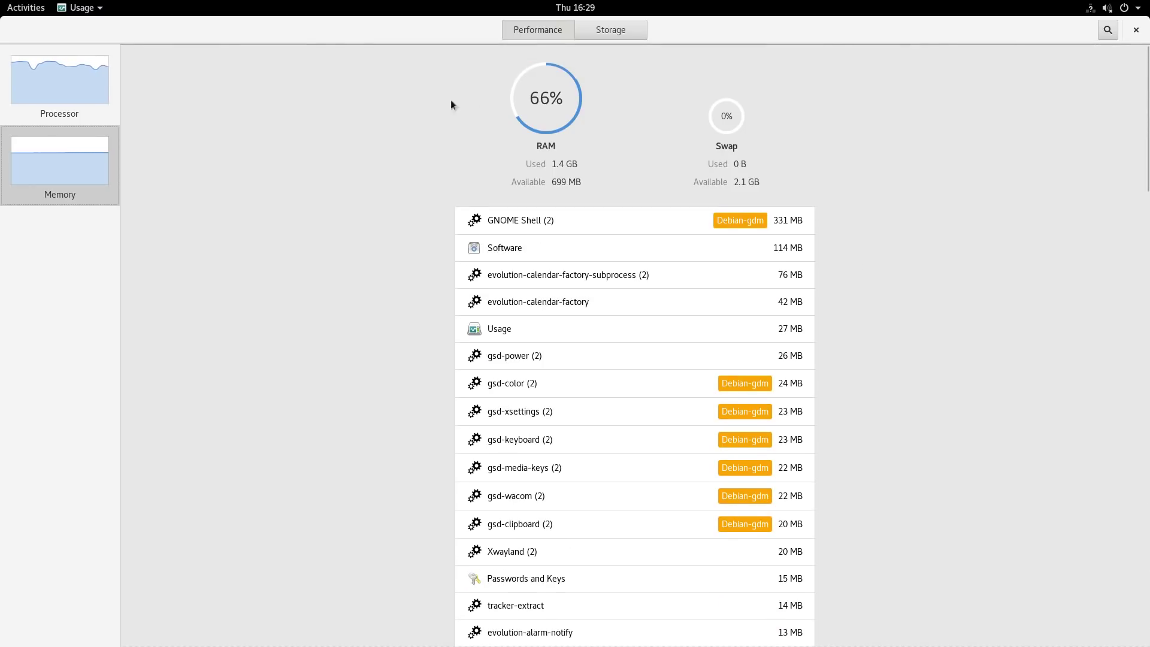
left_click(610, 35)
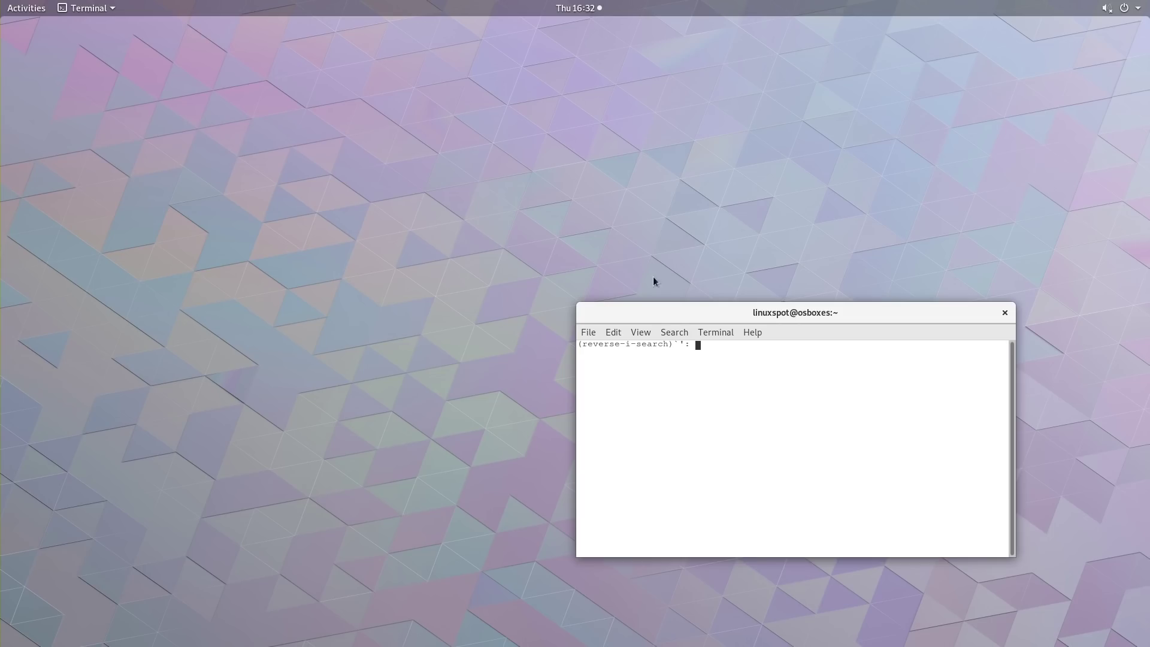
Drag the terminal window from the lower right to the upper left of the desktop
left_click_drag(712, 315, 350, 165)
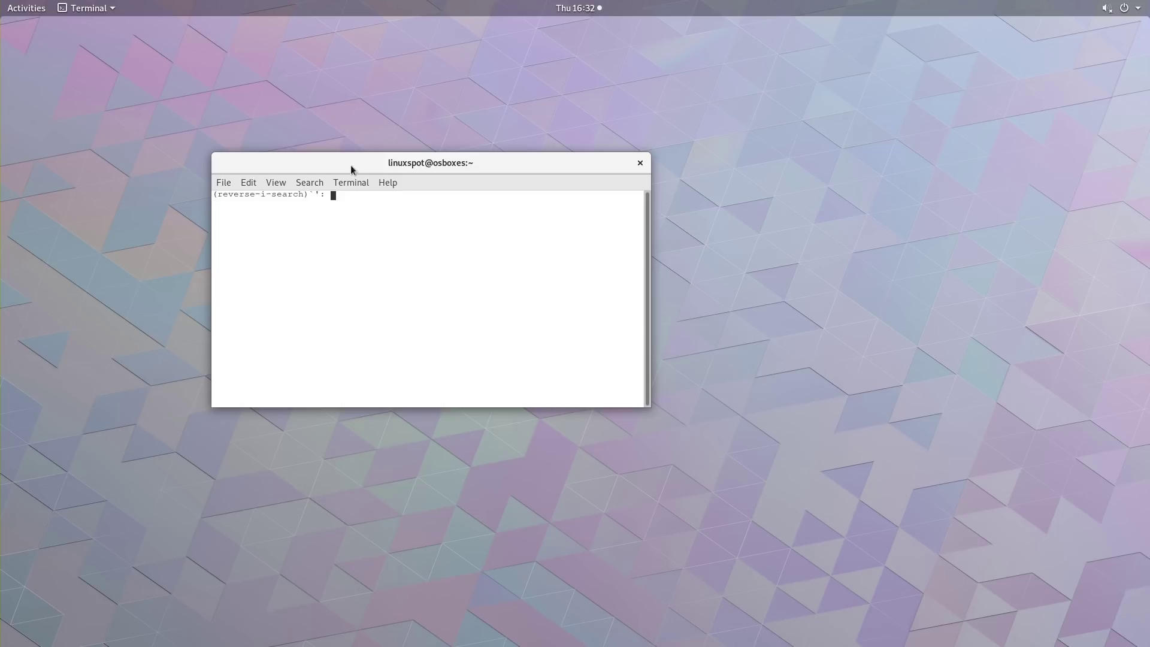
mouse_move(350, 164)
left_mouse_down()
mouse_move(309, 113)
mouse_move(417, 100)
mouse_move(0, 17)
mouse_move(2, 252)
mouse_move(357, 223)
mouse_move(1147, 127)
mouse_move(868, 31)
mouse_move(809, 31)
mouse_move(947, 108)
mouse_move(1146, 352)
mouse_move(1144, 337)
mouse_move(354, 249)
mouse_move(1, 193)
mouse_move(1, 218)
mouse_move(343, 200)
mouse_move(1145, 190)
mouse_move(1146, 46)
mouse_move(167, 28)
mouse_move(2, 7)
mouse_move(72, 118)
mouse_move(334, 174)
left_mouse_up()
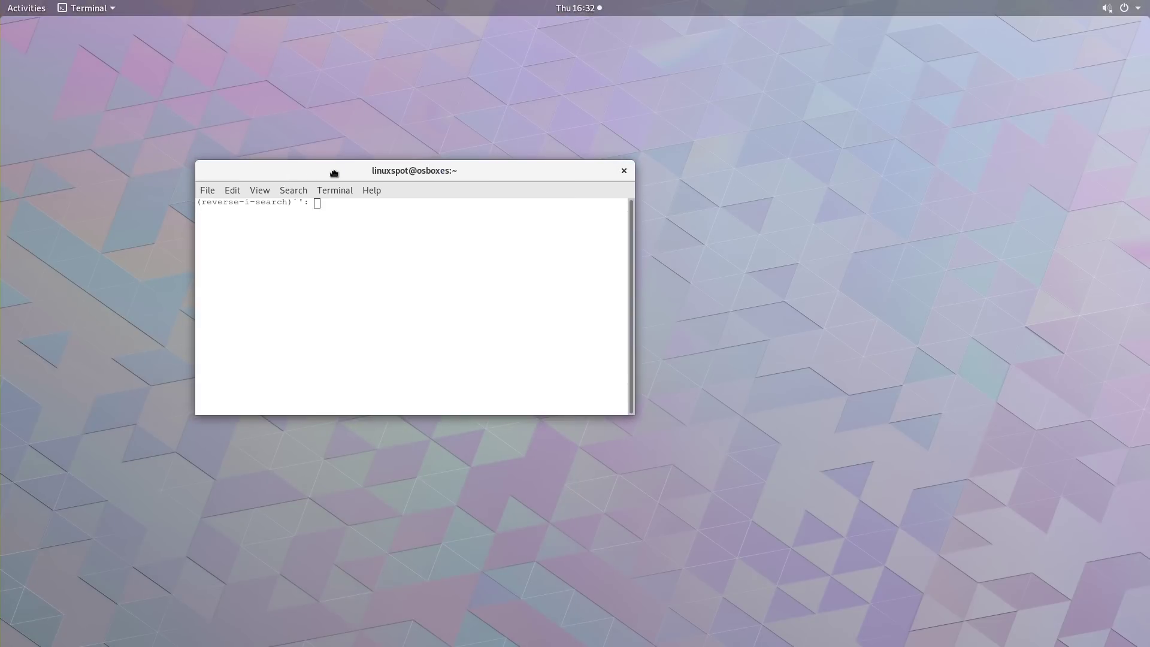
Close the terminal window with its × button
left_click(623, 170)
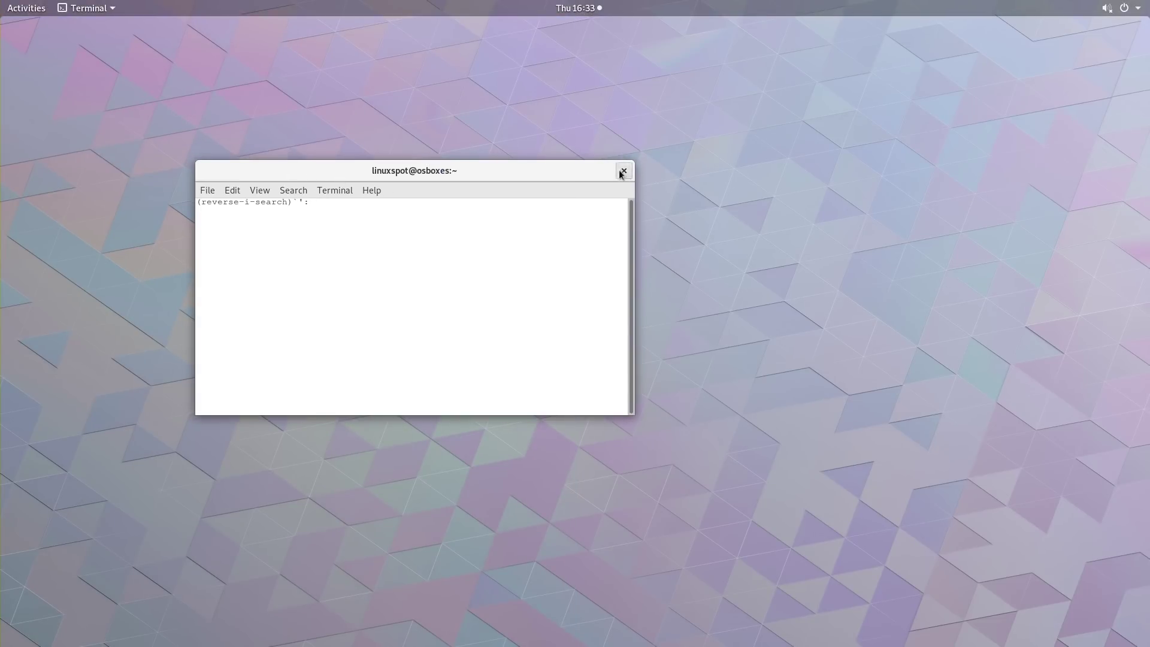